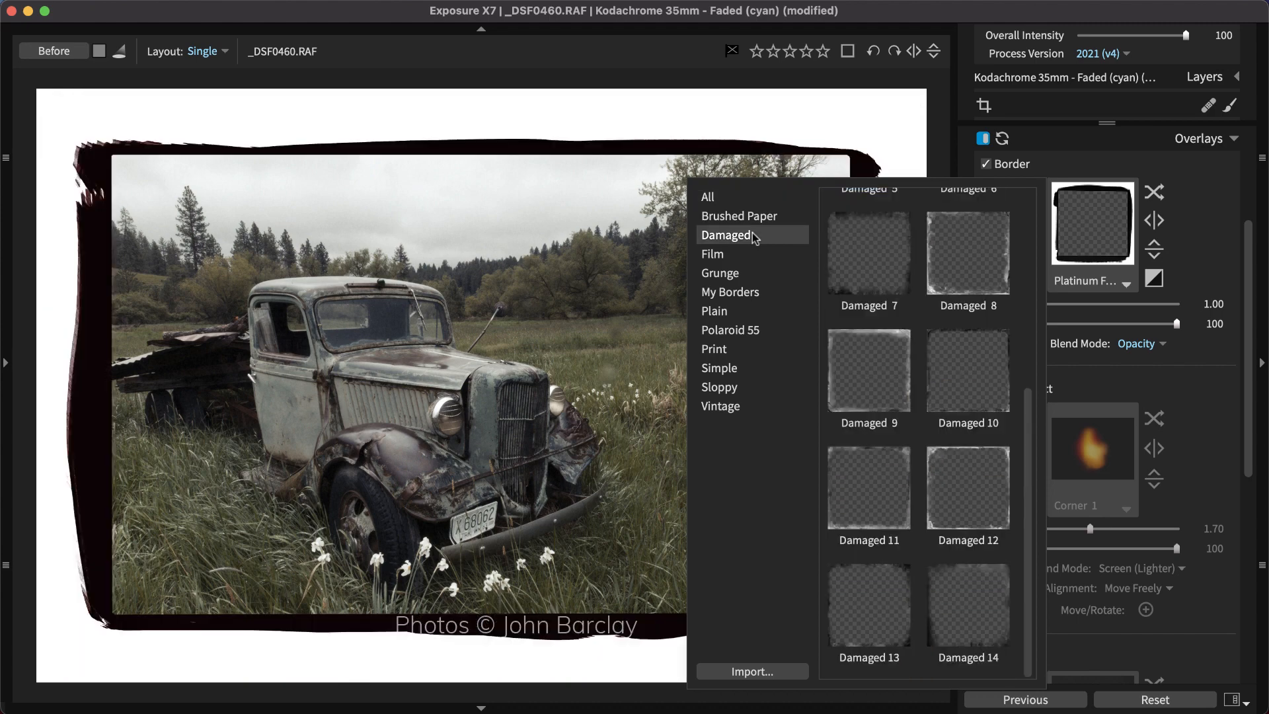
Browse the Film border category, and apply the Frame 7 border from the Polaroid 55 category to the truck photo
click(748, 255)
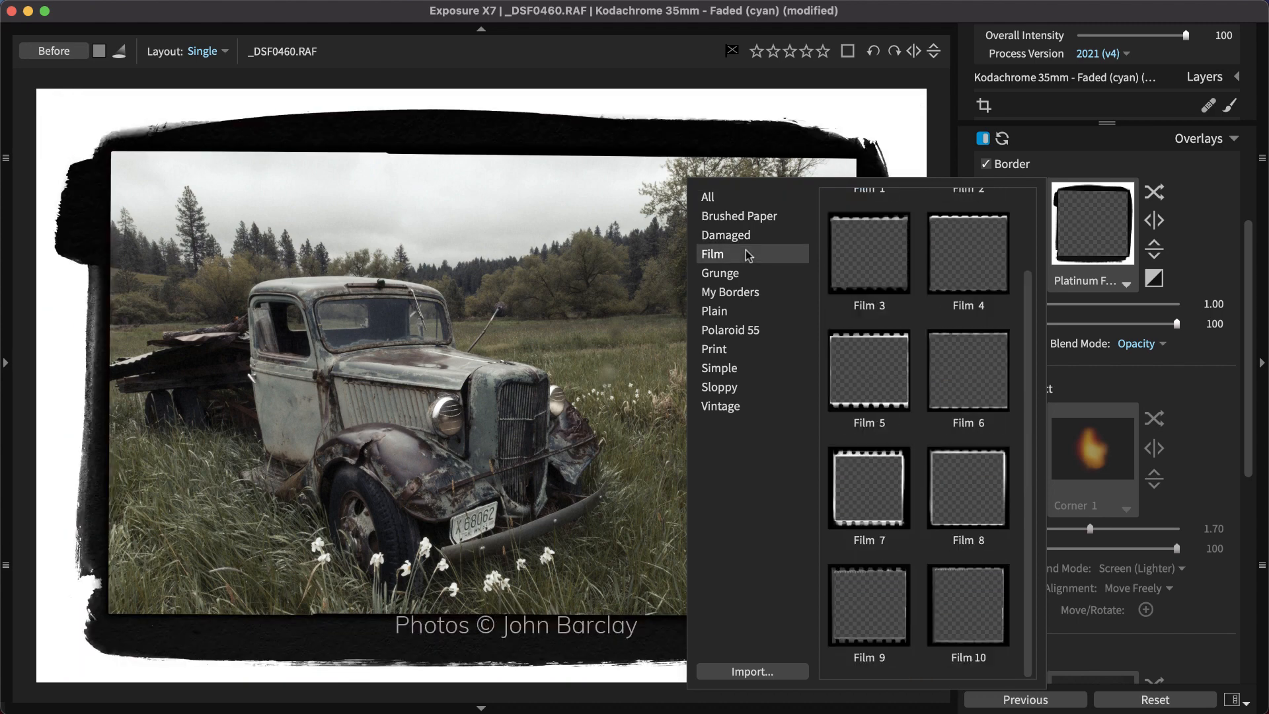
click(753, 329)
click(839, 458)
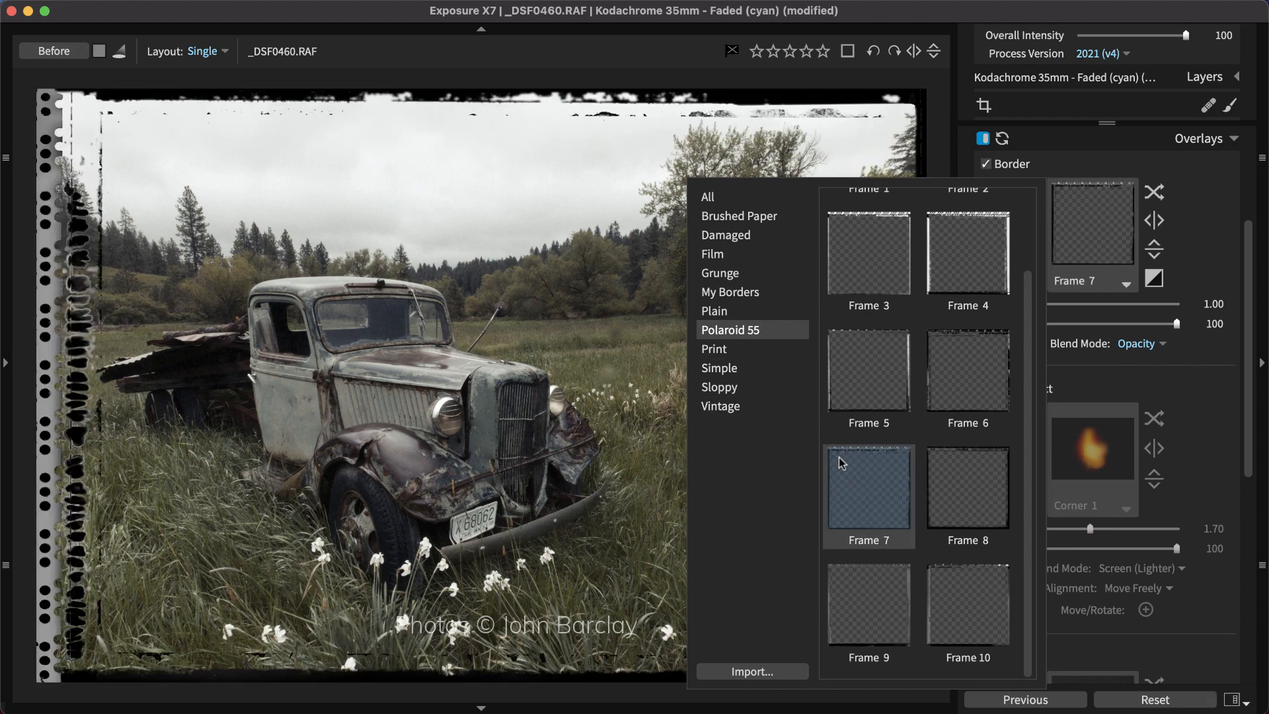
click(839, 458)
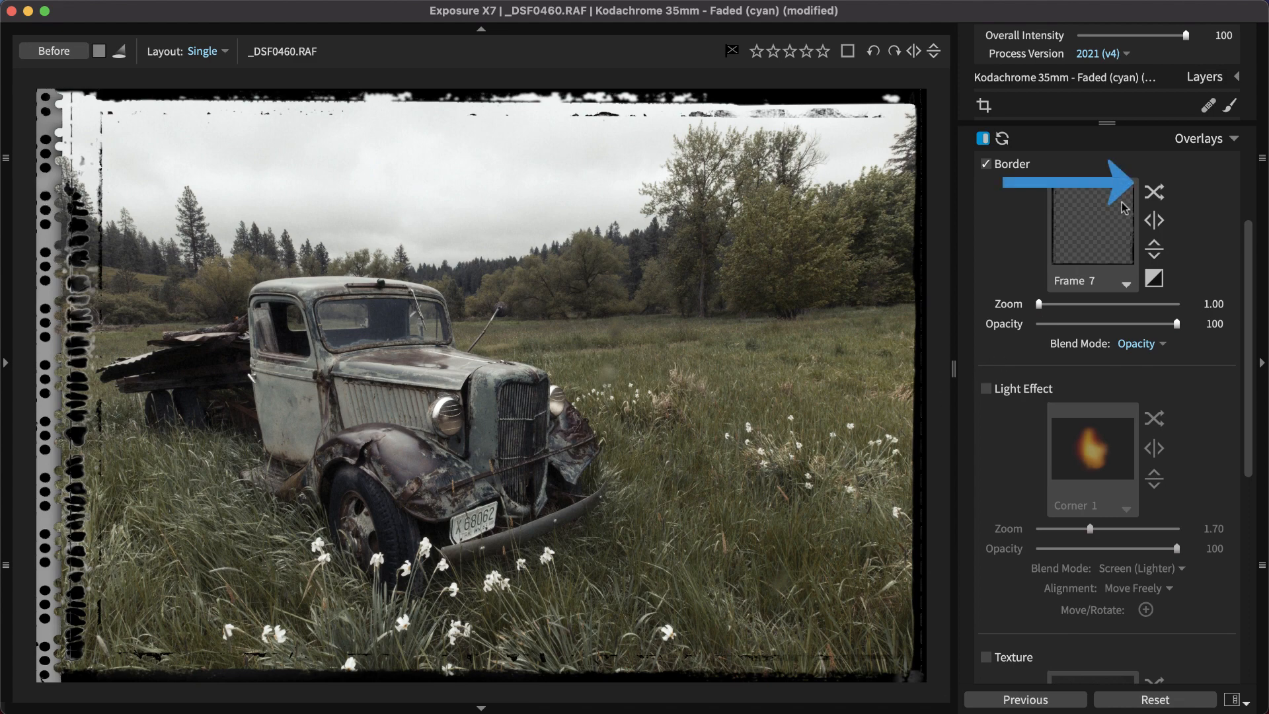
Randomize the truck photo's border three times
click(1154, 192)
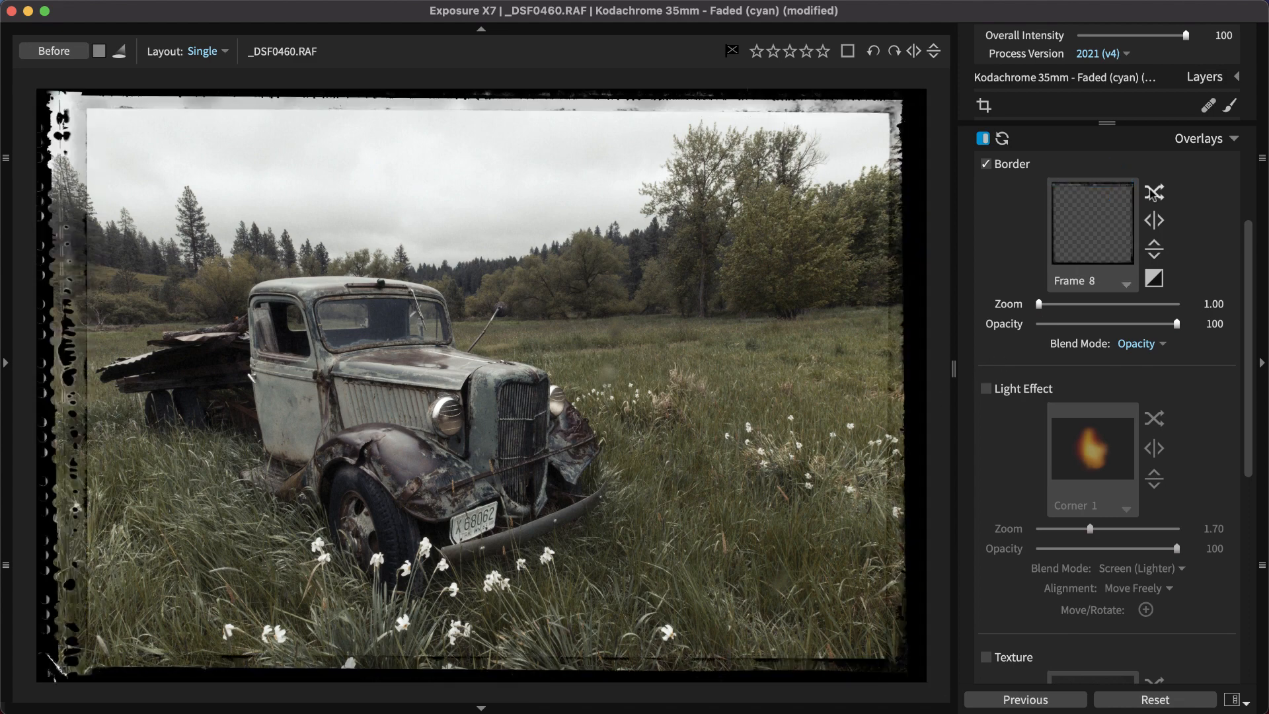
click(1154, 192)
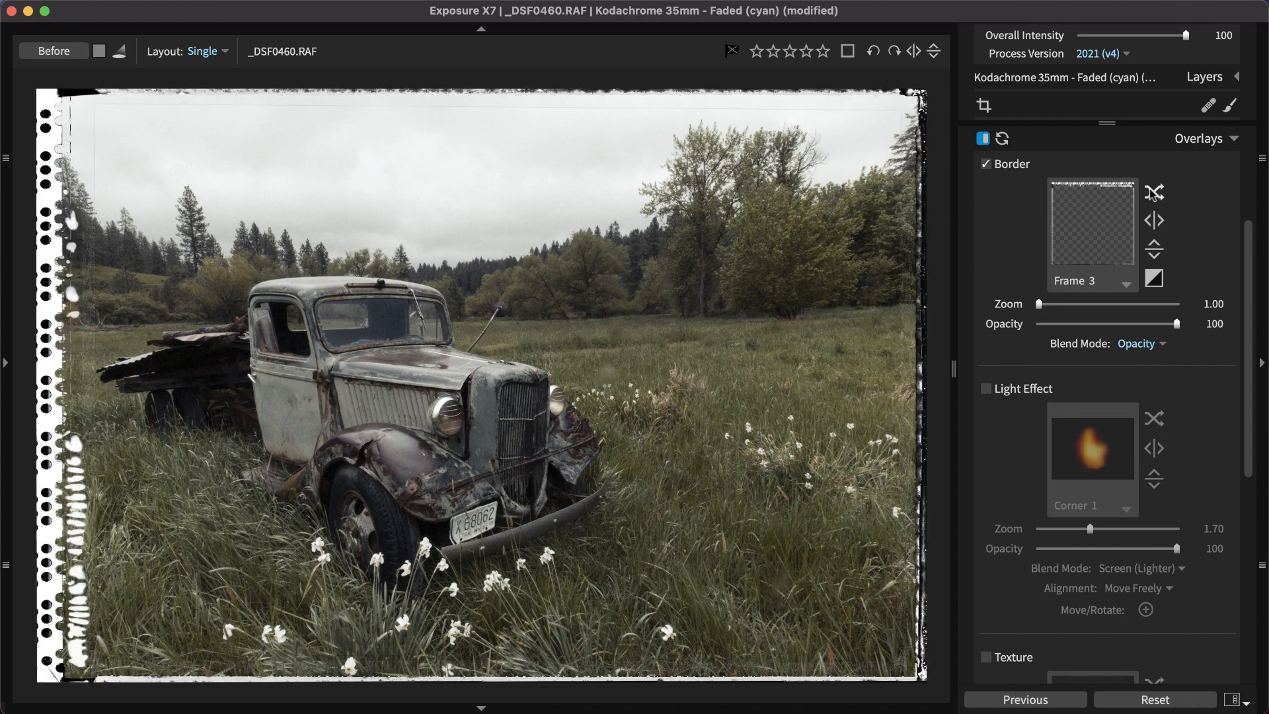
click(1154, 192)
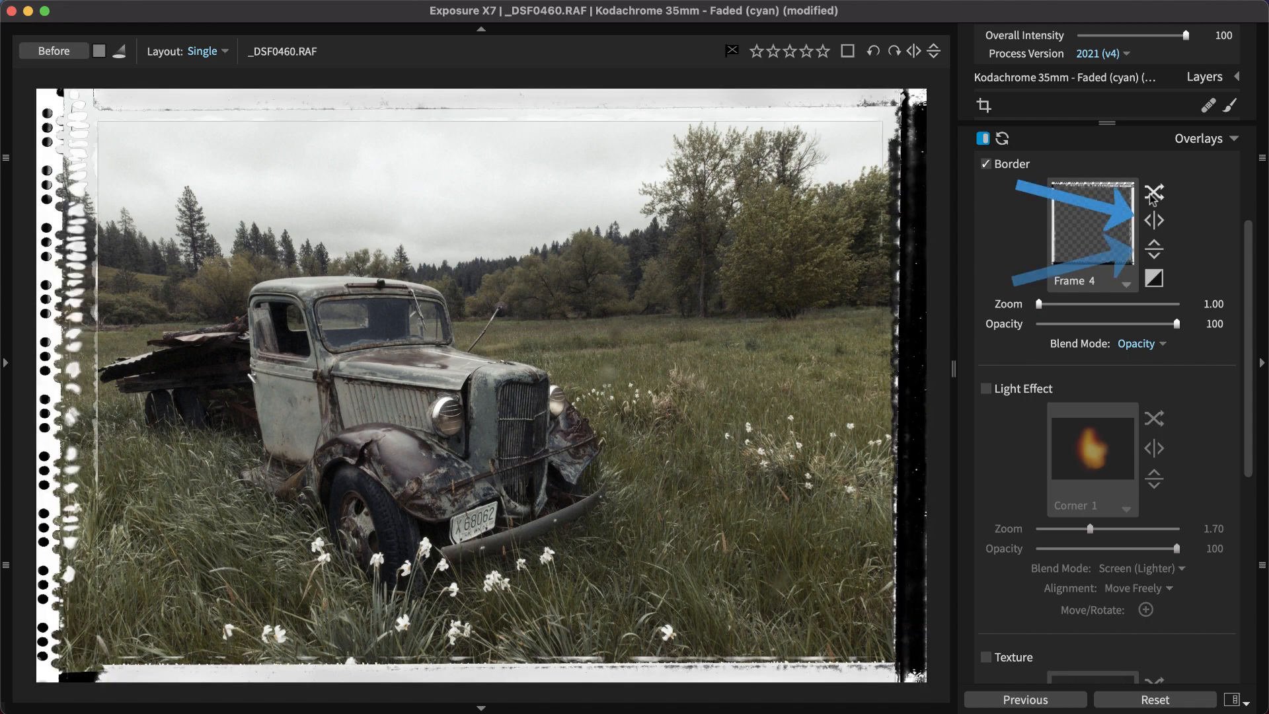
Flip the border horizontally and vertically, and invert its black and white tones
click(1155, 220)
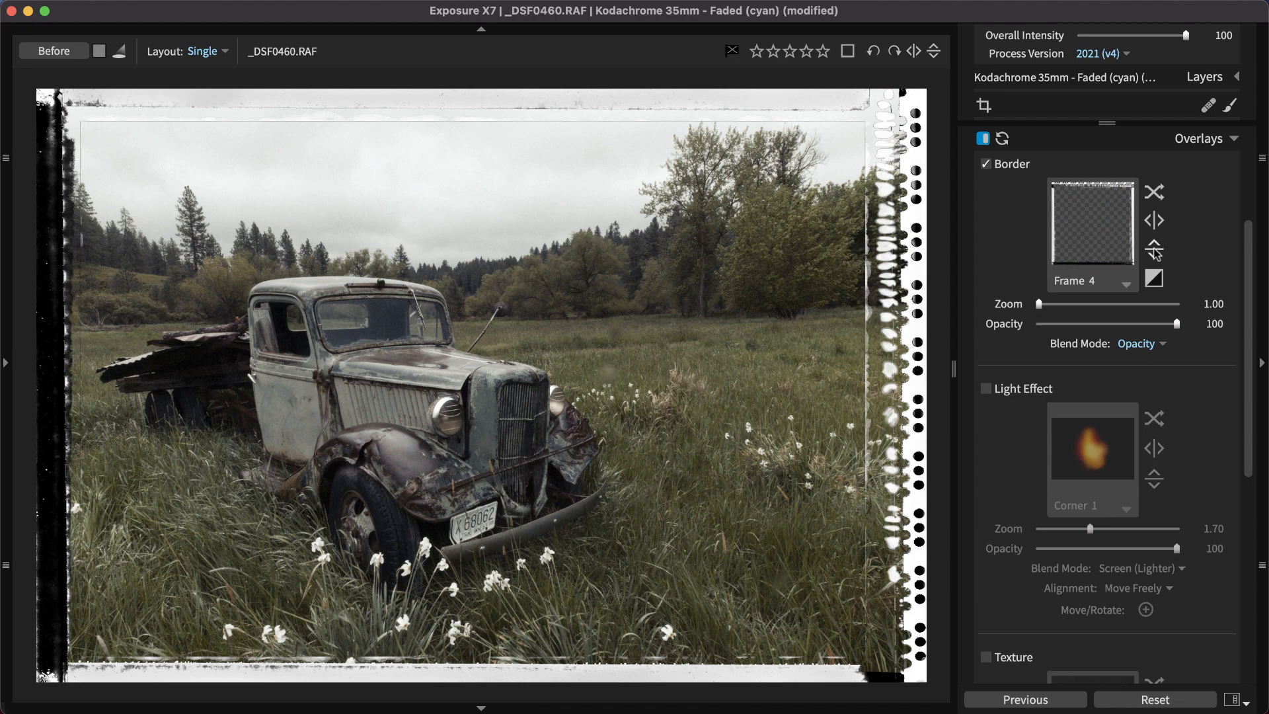
click(1155, 250)
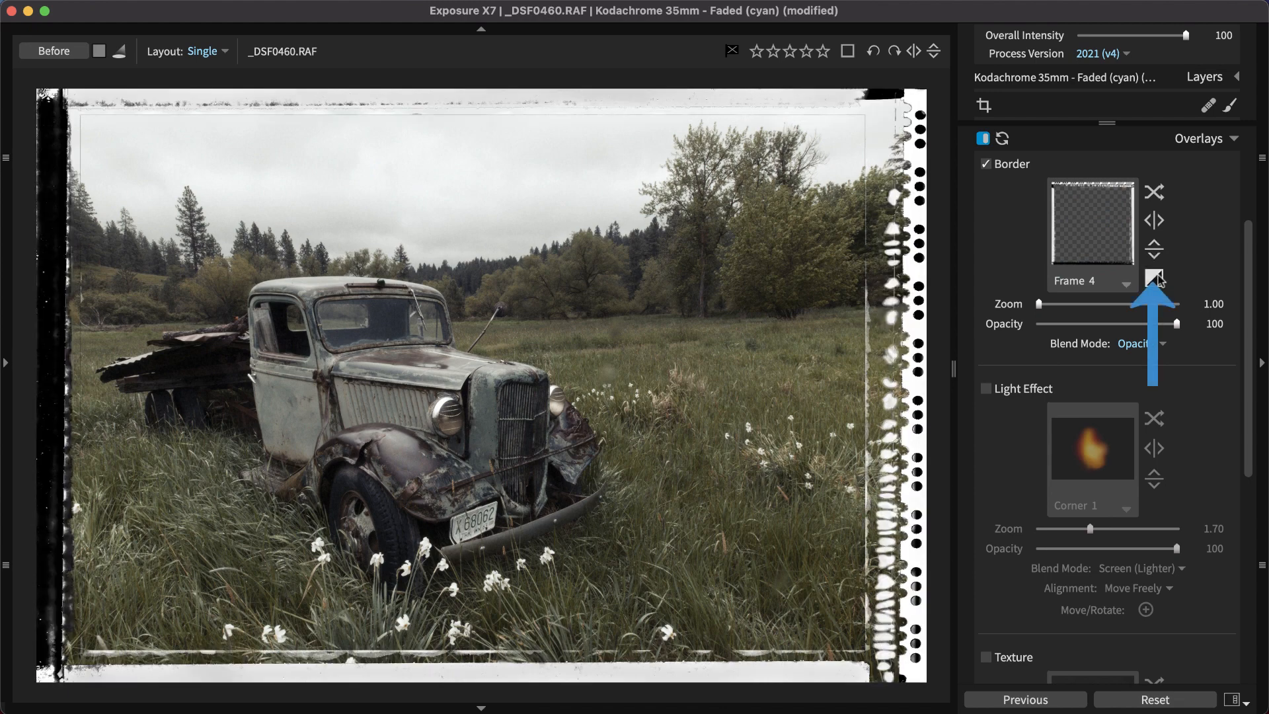
click(1159, 278)
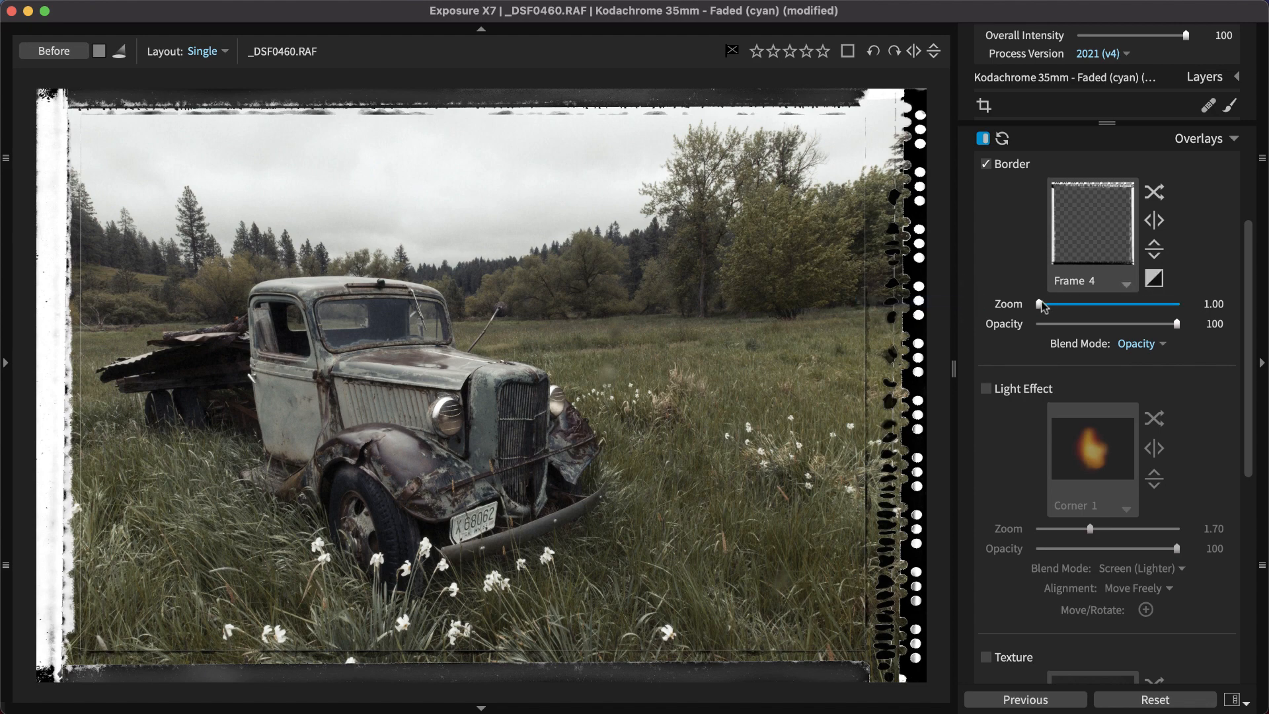
Increase the border's zoom slightly, and reduce the opacity of the Damaged 3 border
drag(1043, 305, 1061, 310)
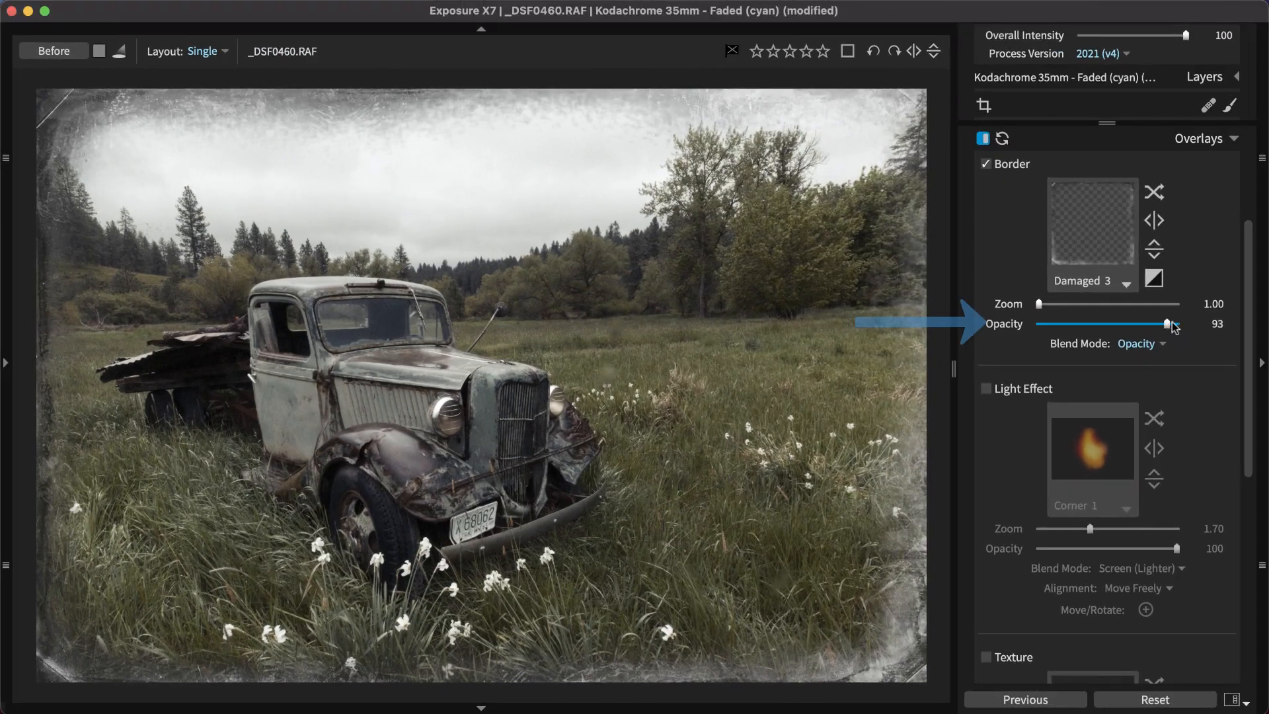
drag(1172, 325, 1102, 322)
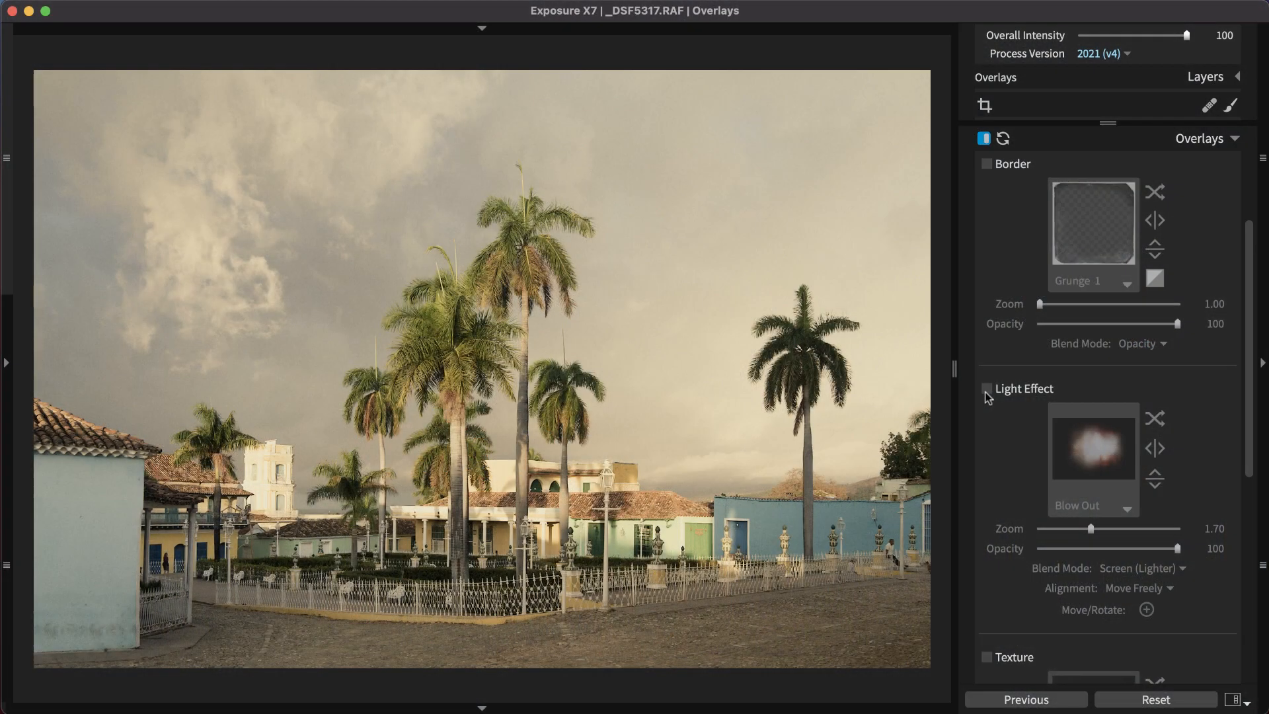
Turn on the light effect for the palm tree photo and apply the Bright Sun effect
click(987, 390)
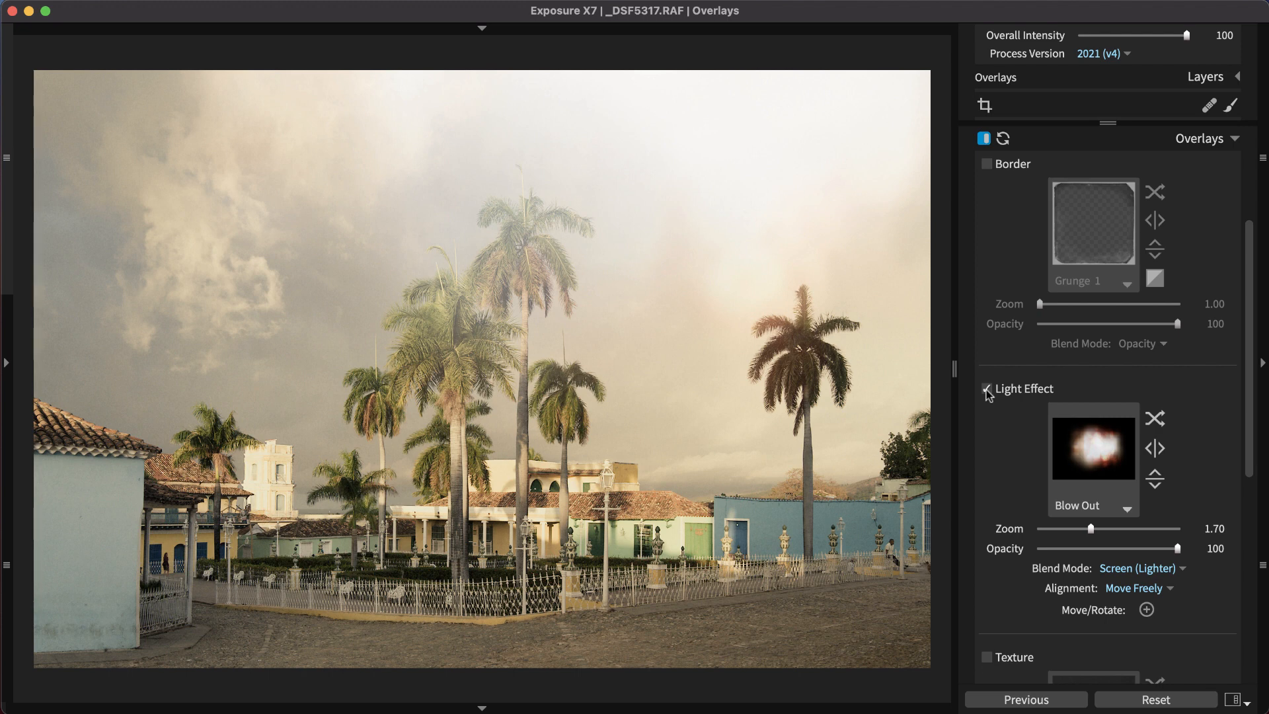
click(1078, 437)
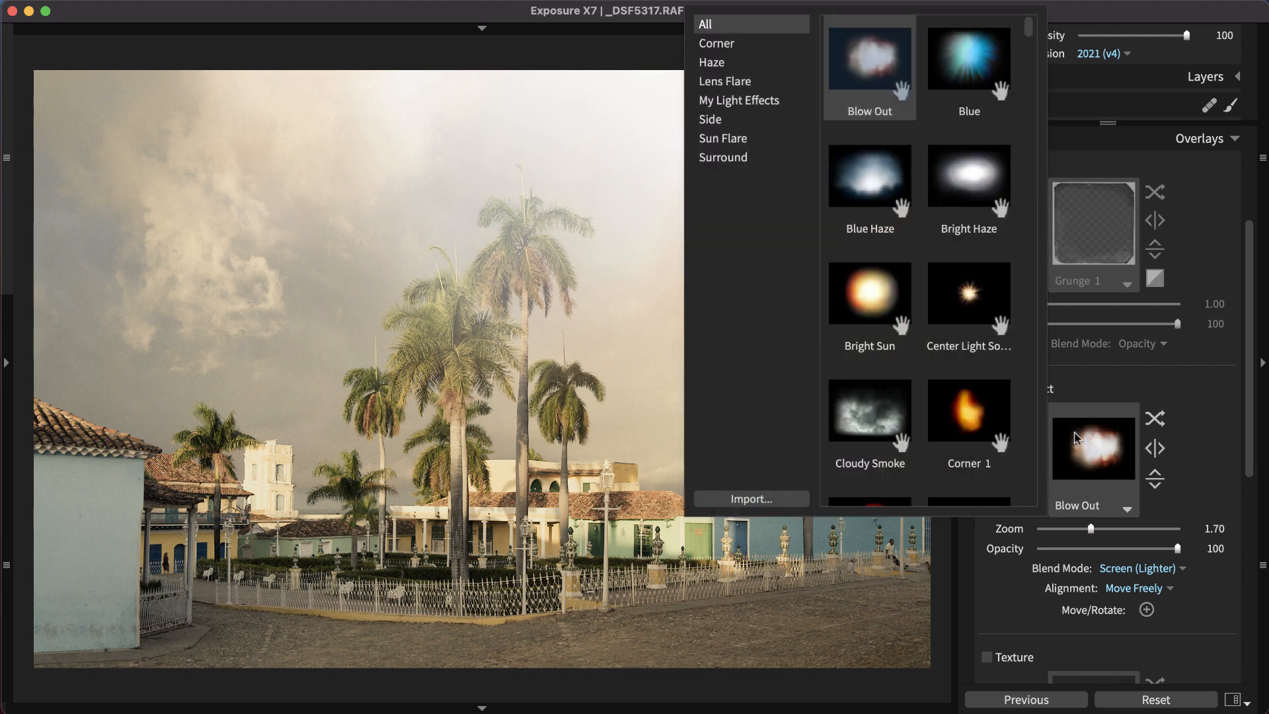
click(969, 411)
click(870, 295)
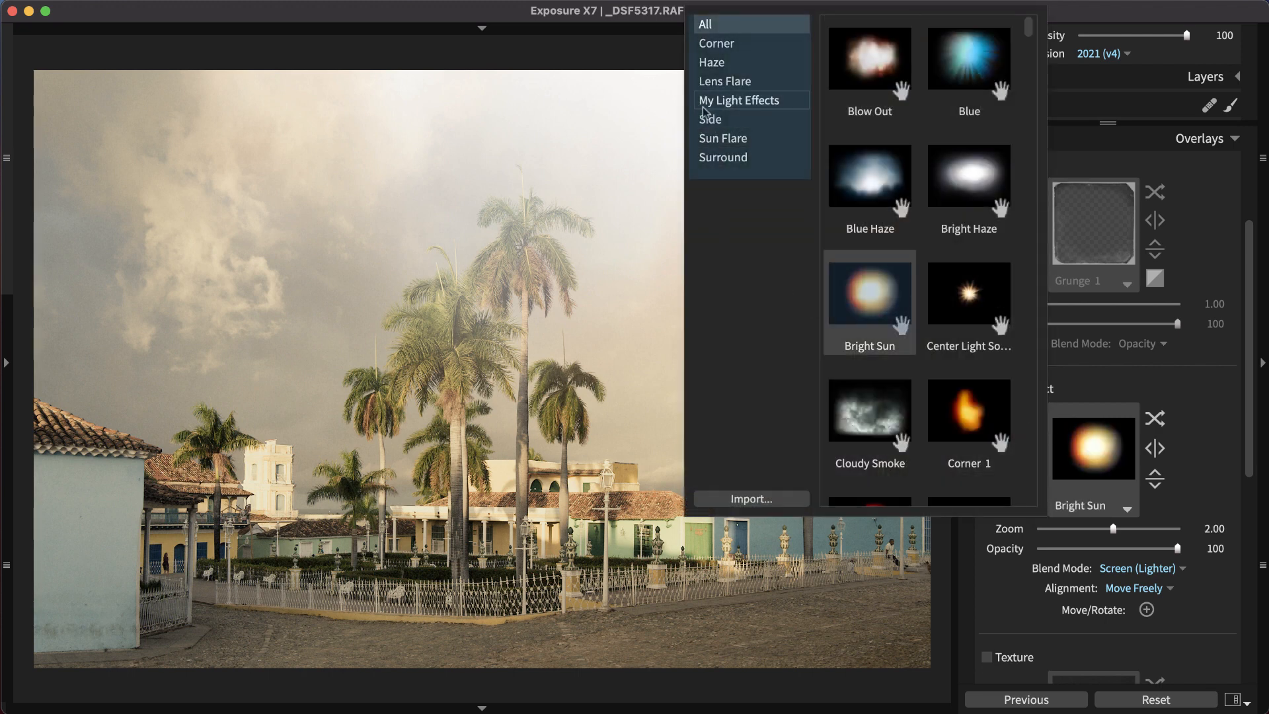
Browse the Corner light effects, and apply Orange Haze from the Haze category
click(723, 46)
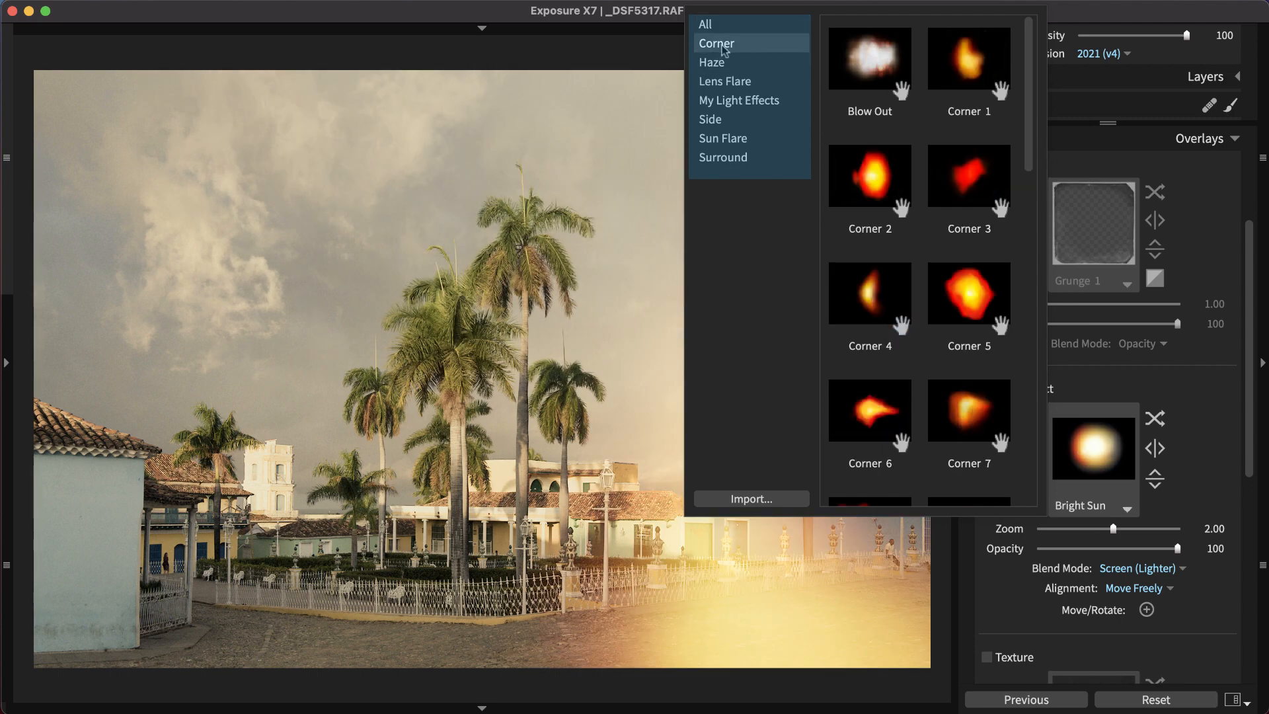
click(731, 62)
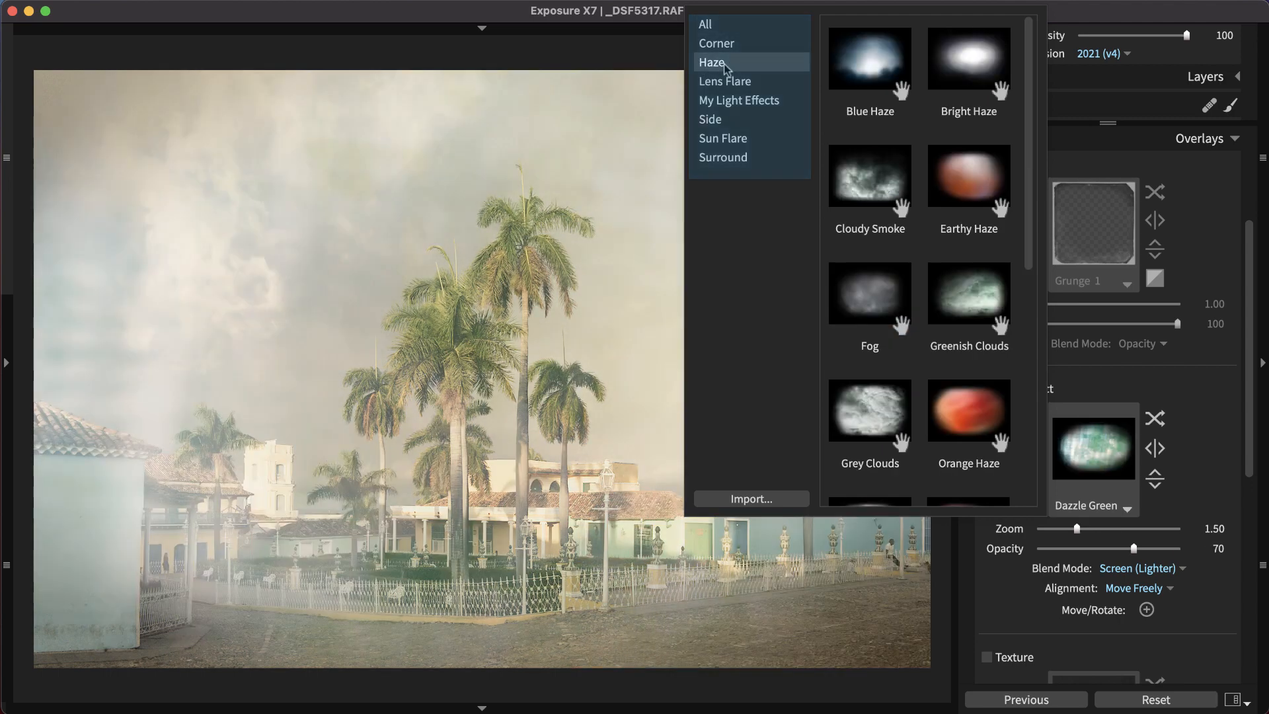
scroll(858, 85, down, 2)
scroll(858, 85, down, 3)
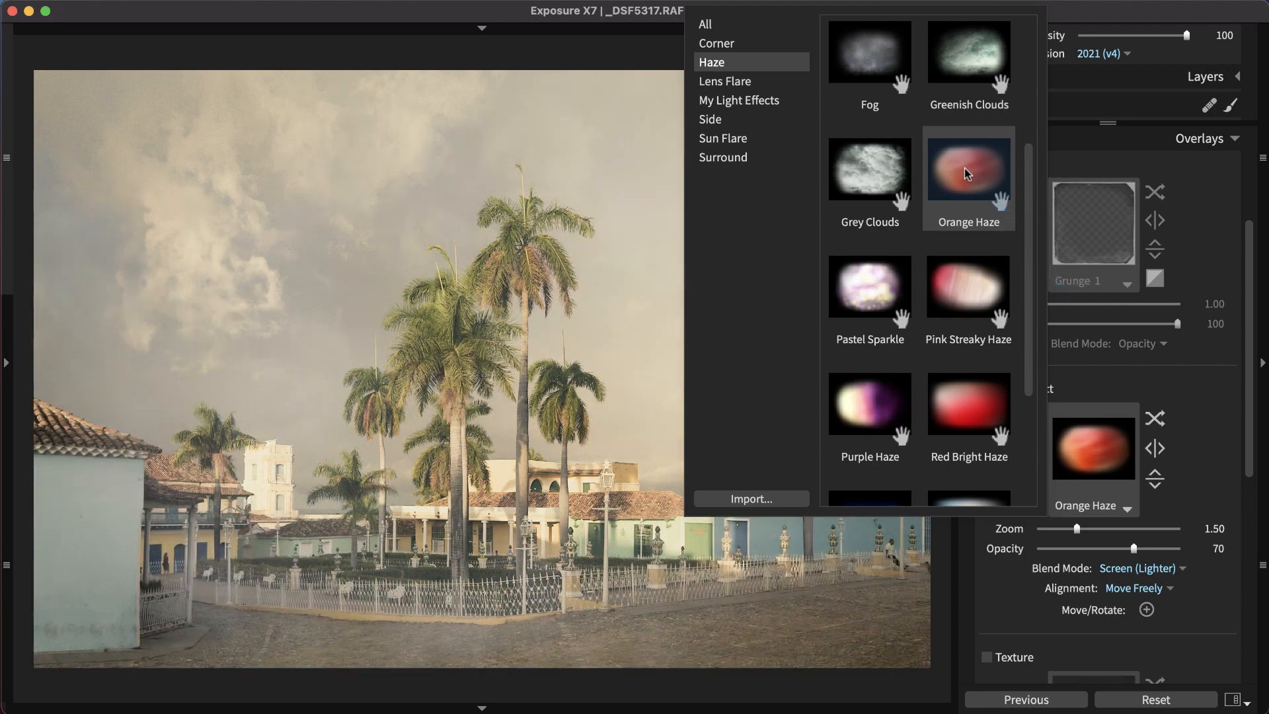
click(965, 173)
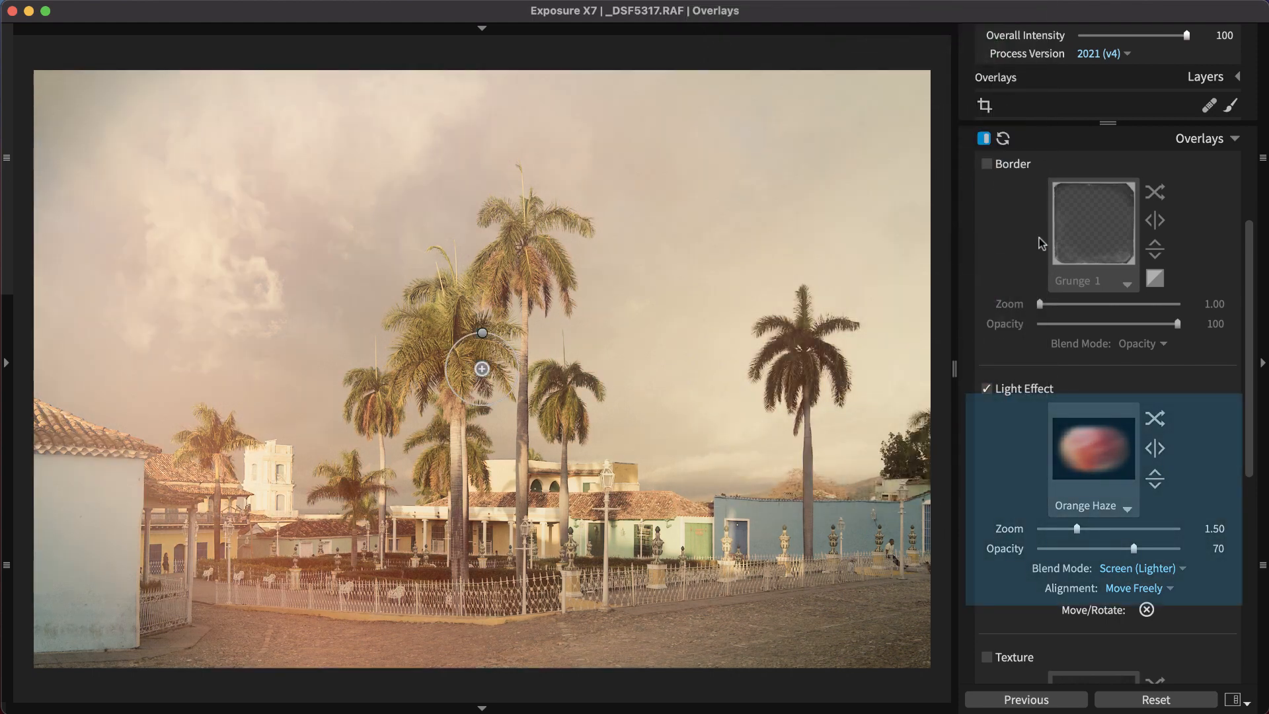
Flip the Orange Haze light effect horizontally and vertically
click(1162, 448)
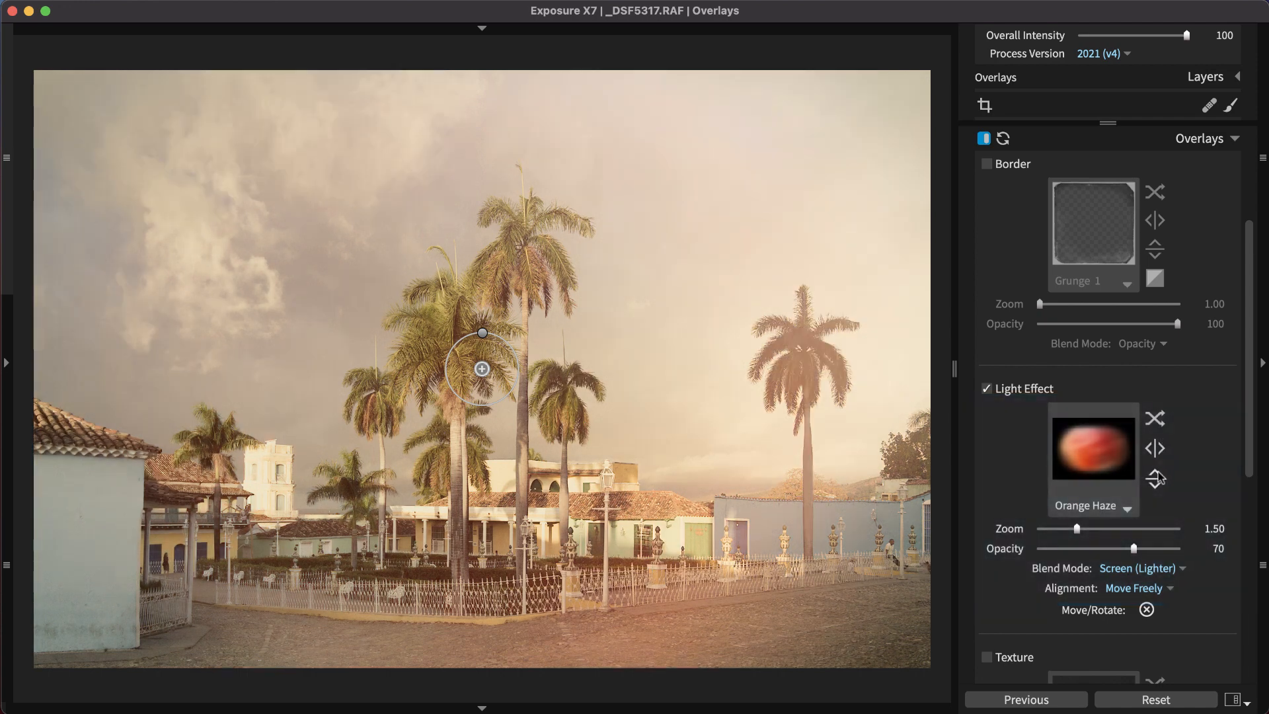
click(1156, 480)
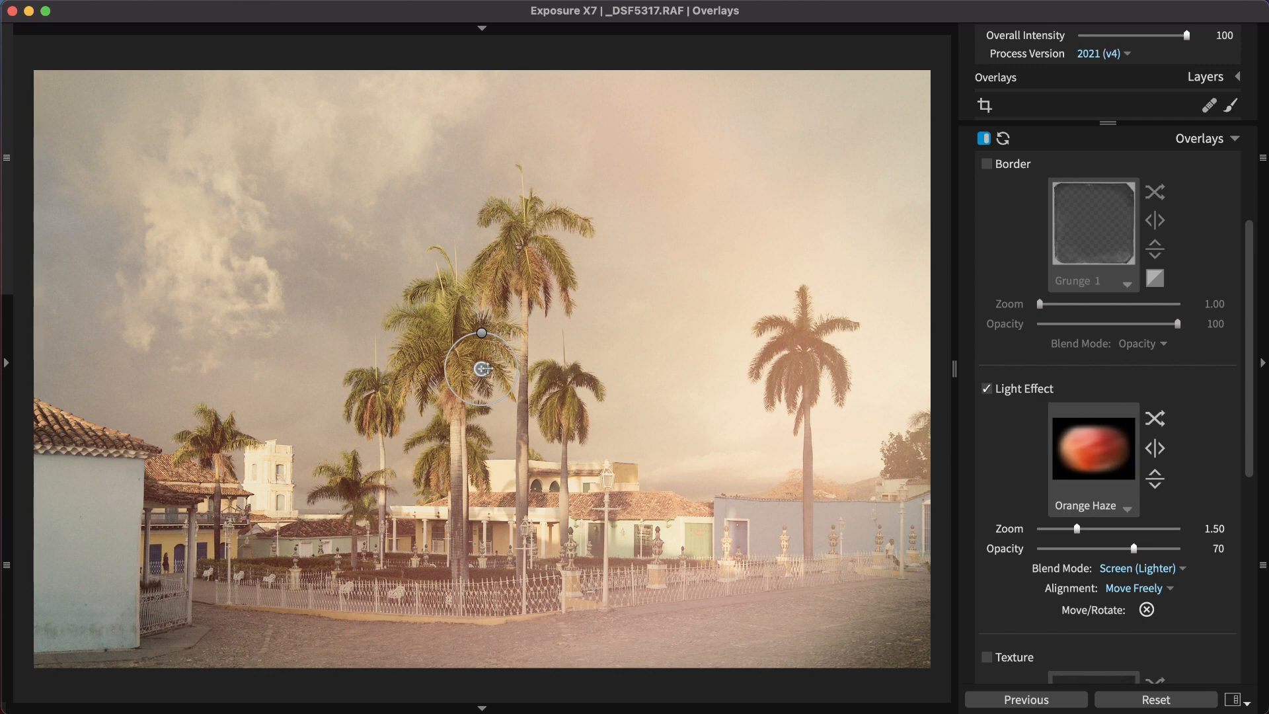
Reposition the Orange Haze over the sky's upper-left area, and set its zoom to 1.96, opacity to 36 and blend mode to Hard Light
drag(482, 368, 322, 327)
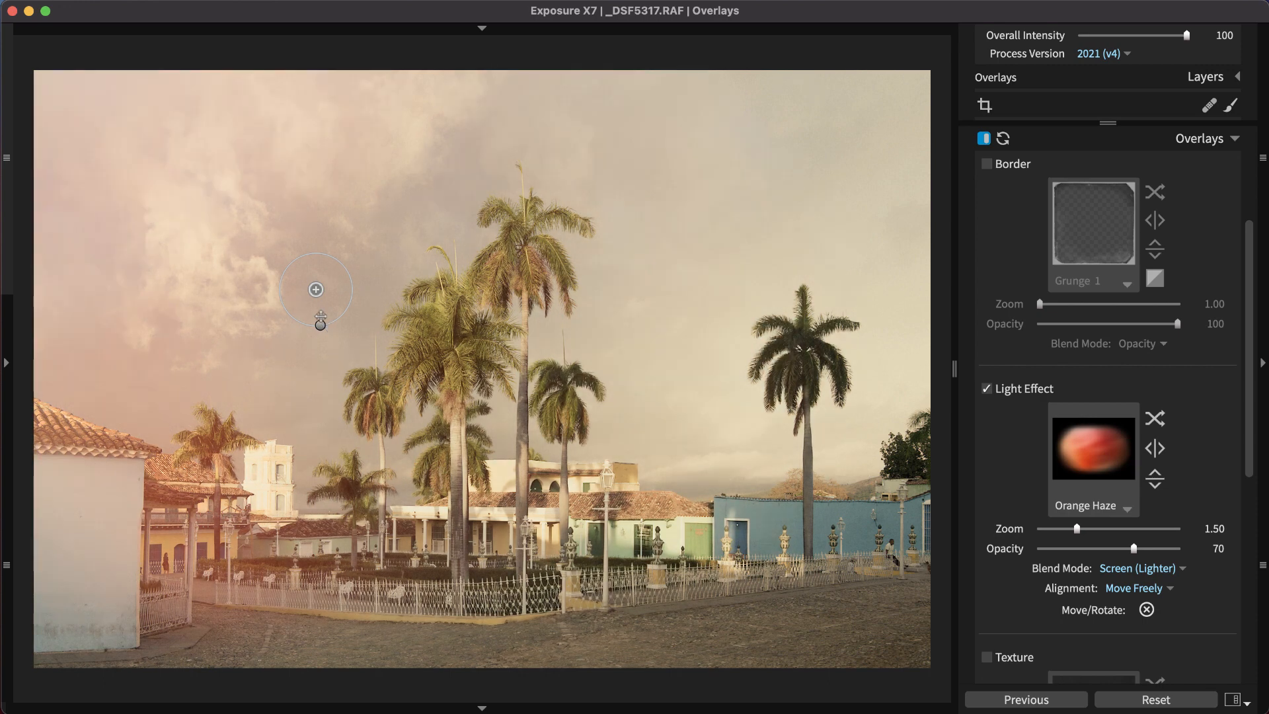
drag(316, 290, 294, 258)
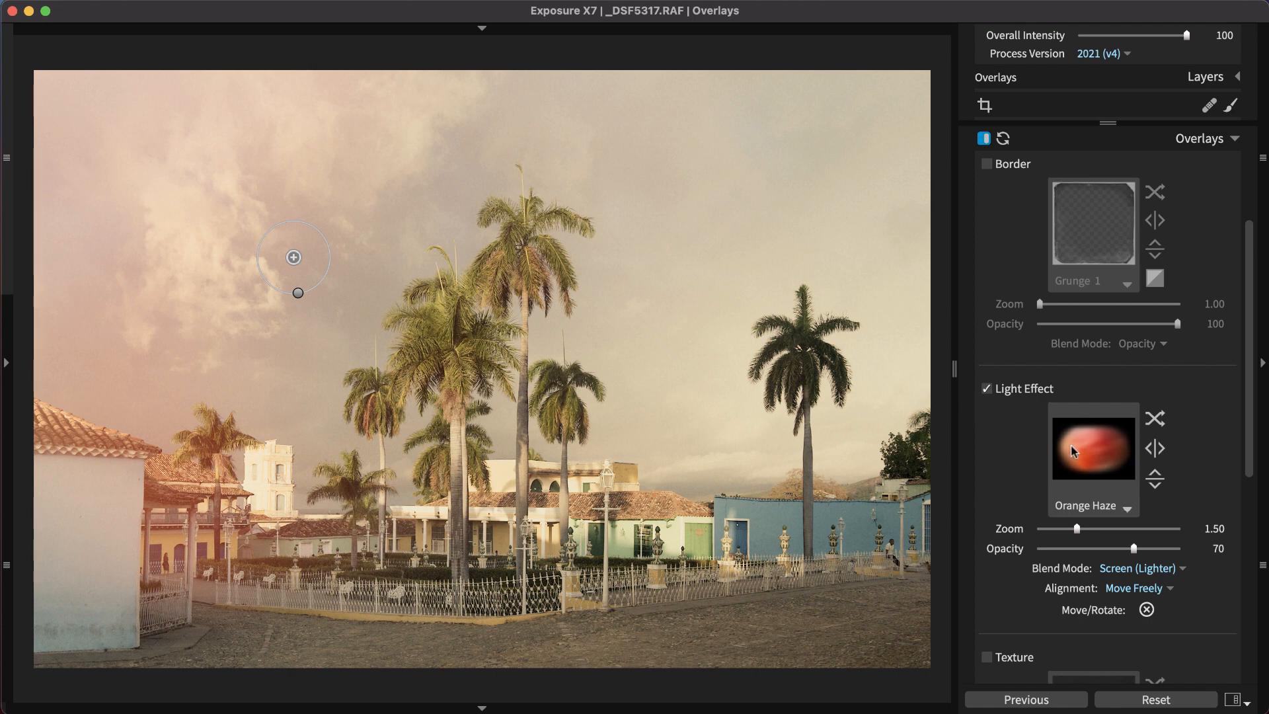
drag(1077, 529, 1082, 562)
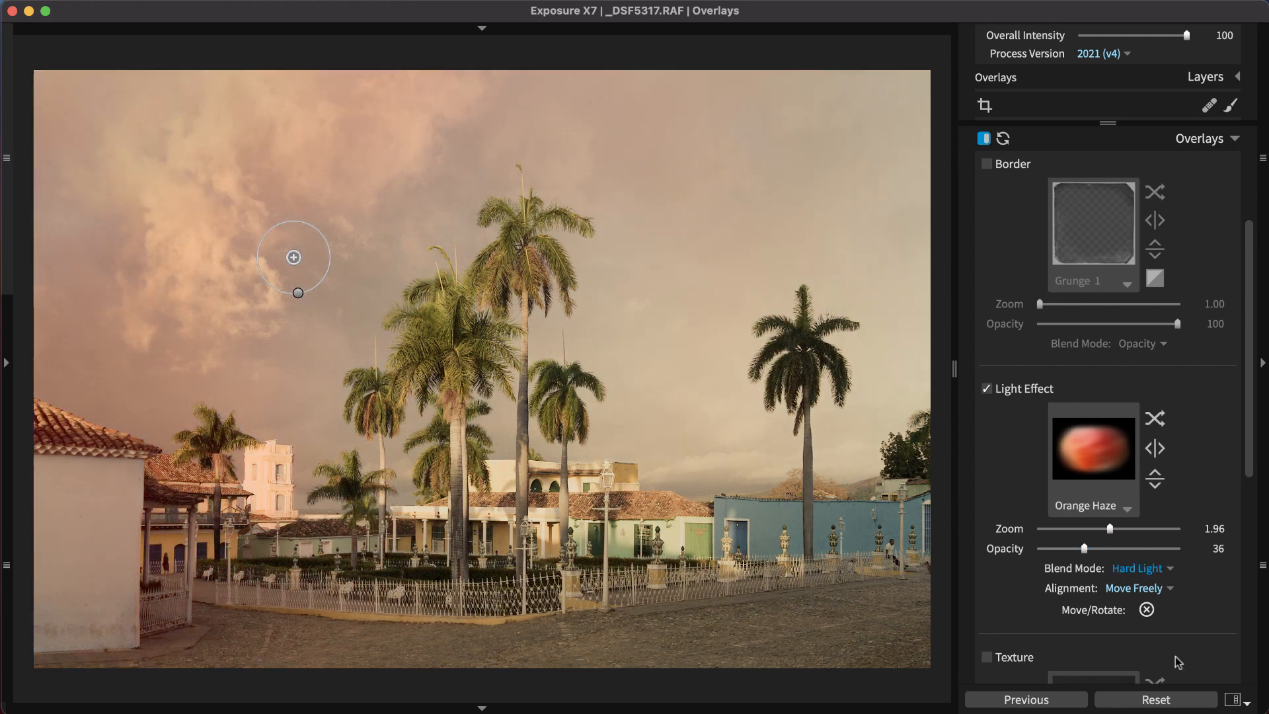
Show and hide the overlay's protect location marker, and set Protect to 27
scroll(1189, 626, down, 7)
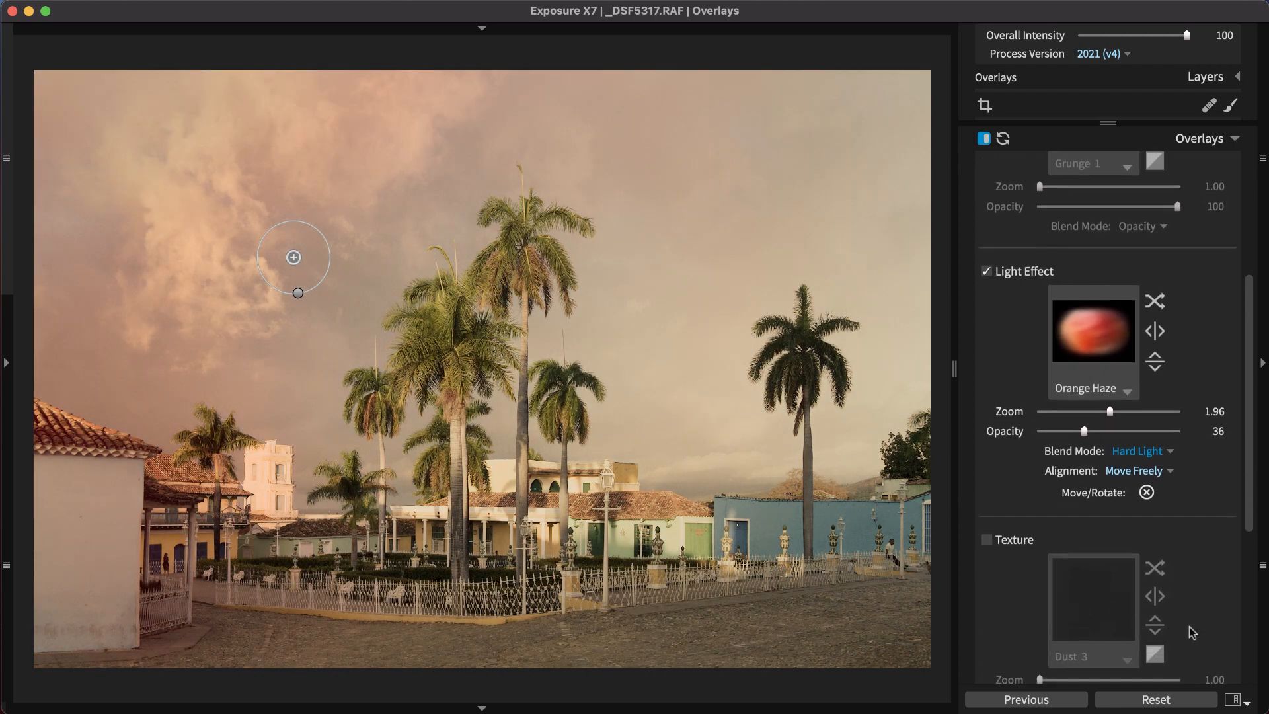
scroll(1198, 661, down, 3)
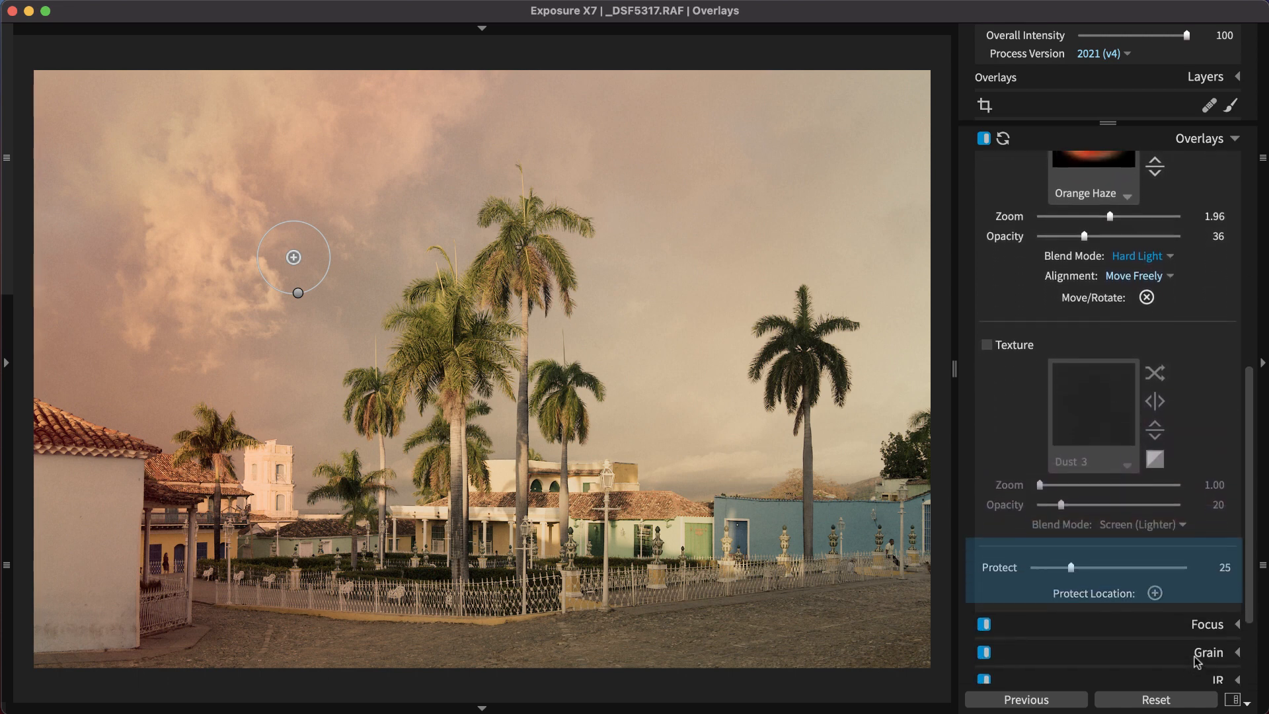
click(1157, 586)
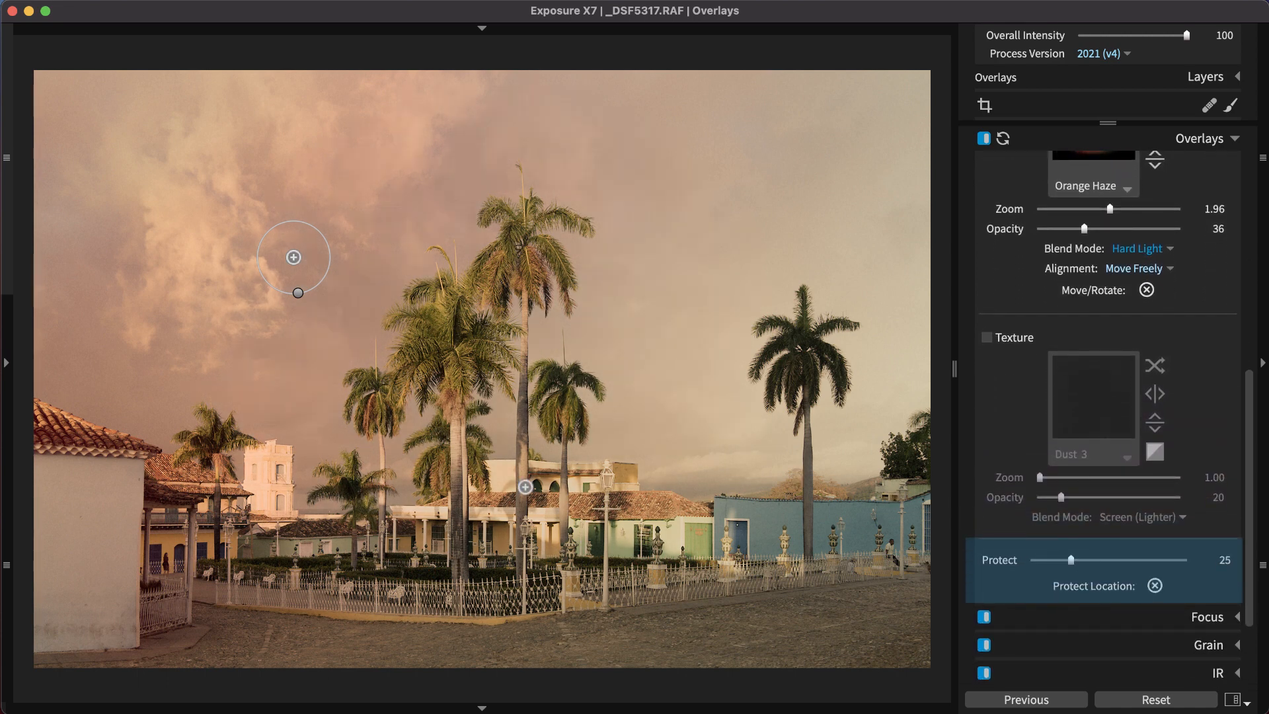
click(1155, 585)
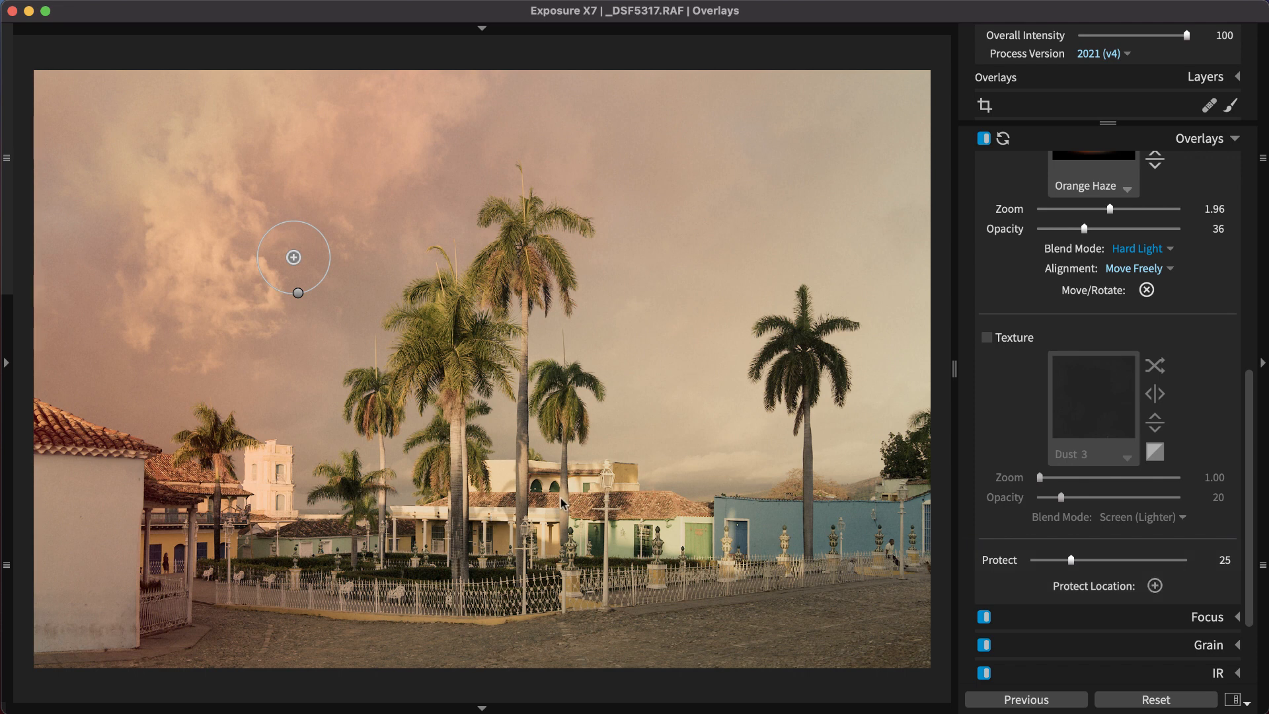
mouse_move(1072, 560)
mouse_down()
mouse_move(1136, 562)
mouse_move(1073, 572)
mouse_up()
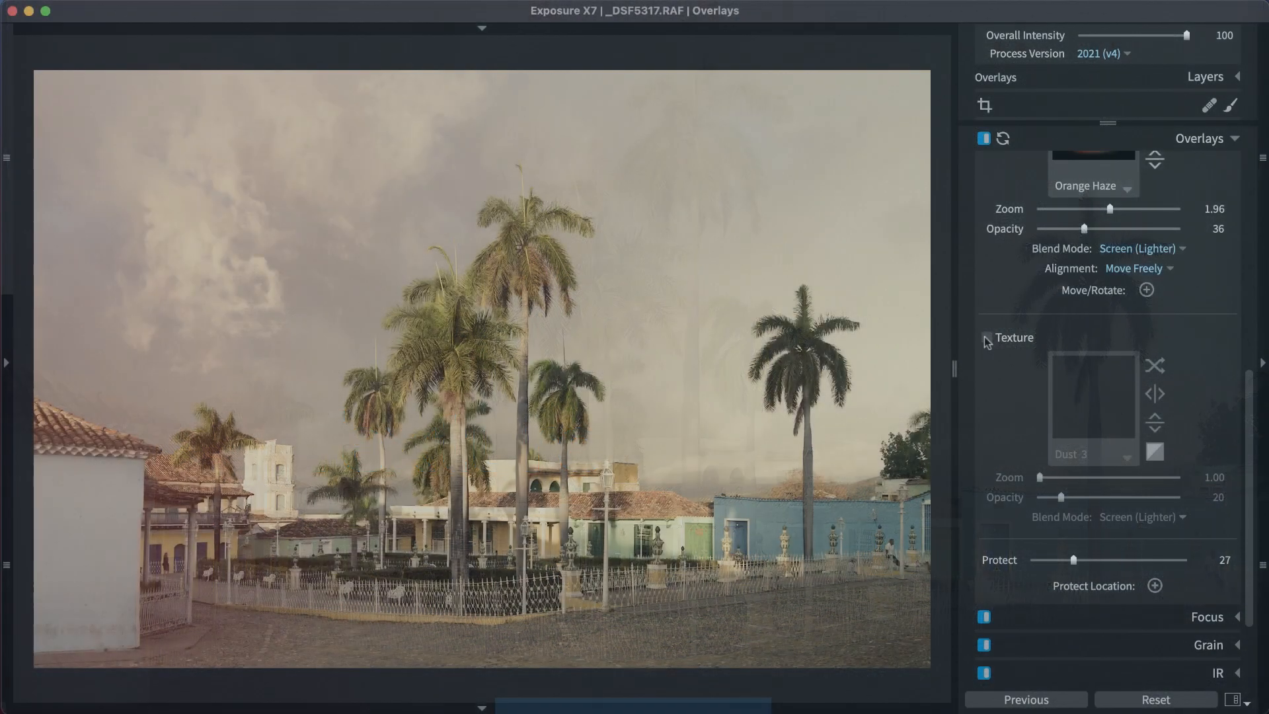
Turn on the texture overlay and apply the Dust 1 texture
click(986, 338)
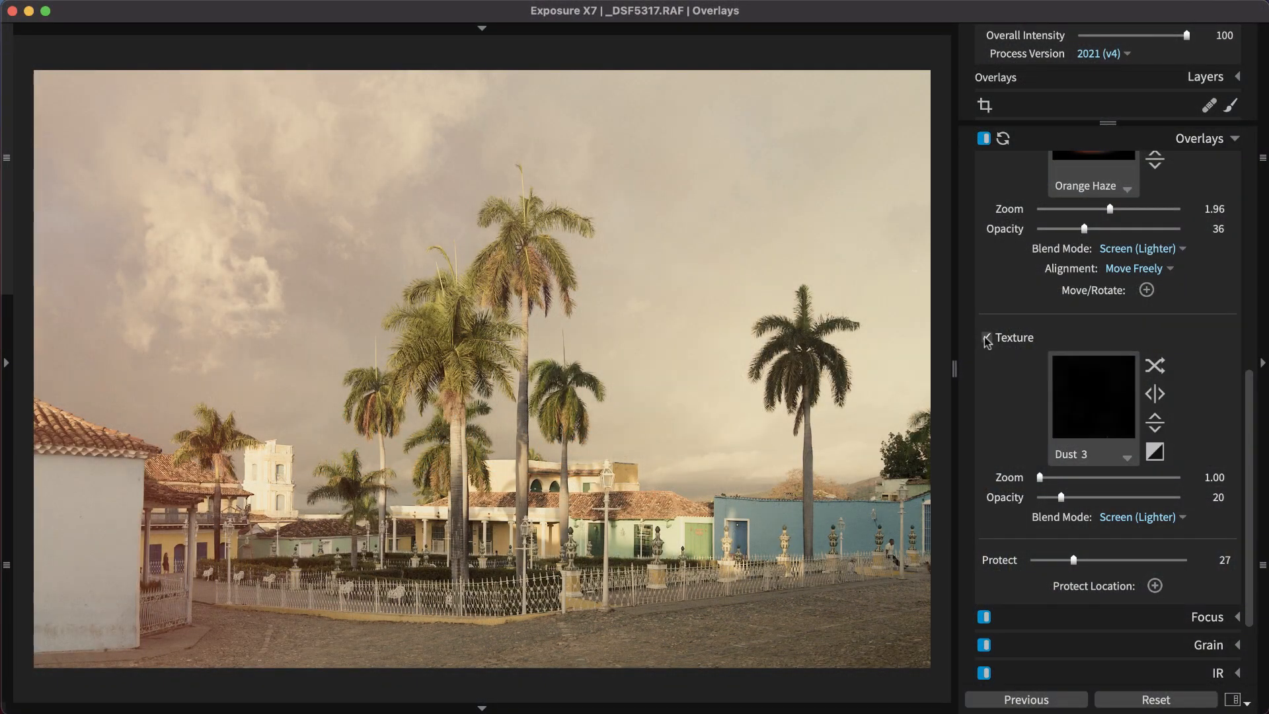
click(1082, 399)
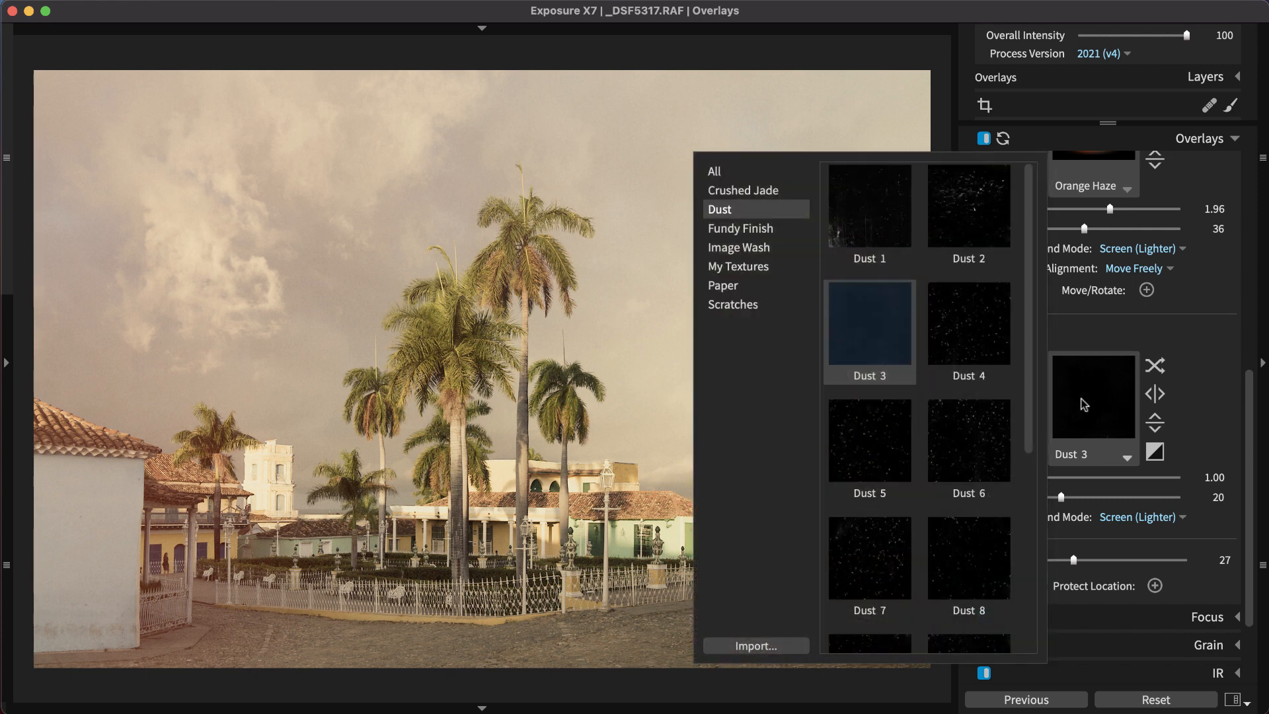
click(866, 255)
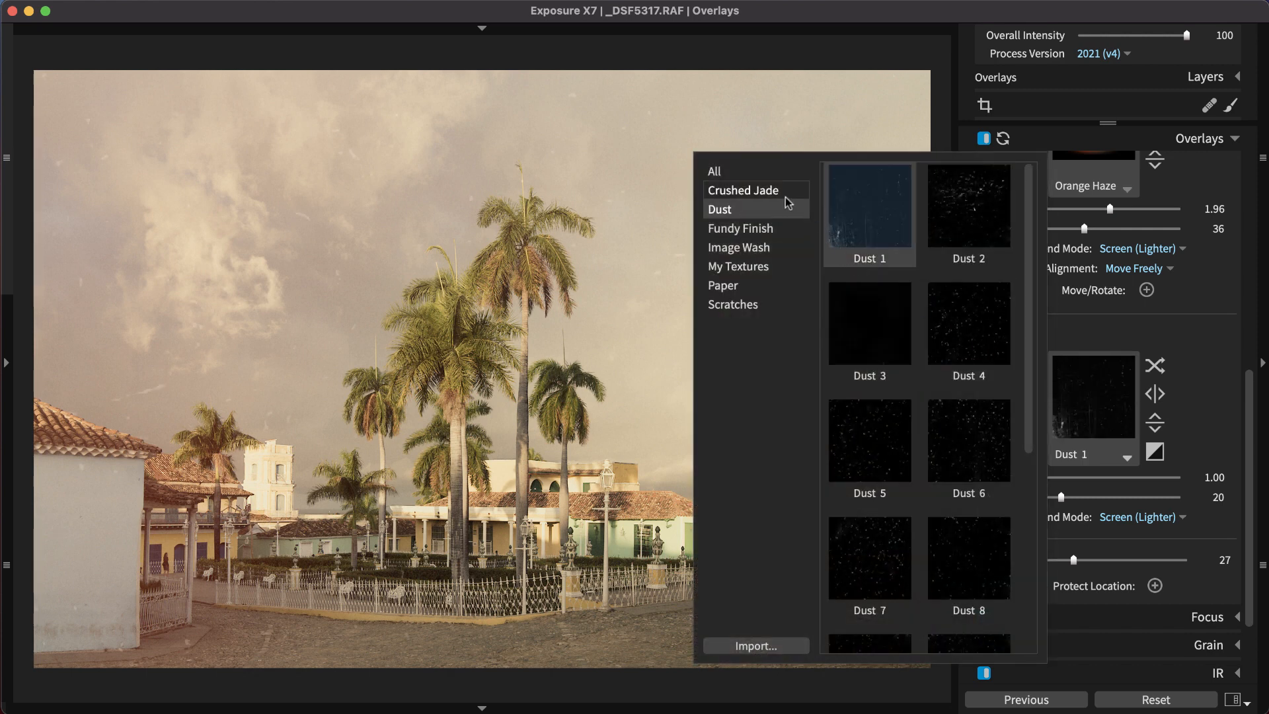
Browse the Fundy Finish textures, and apply Image Wash 10 from the Image Wash category
click(788, 203)
click(774, 230)
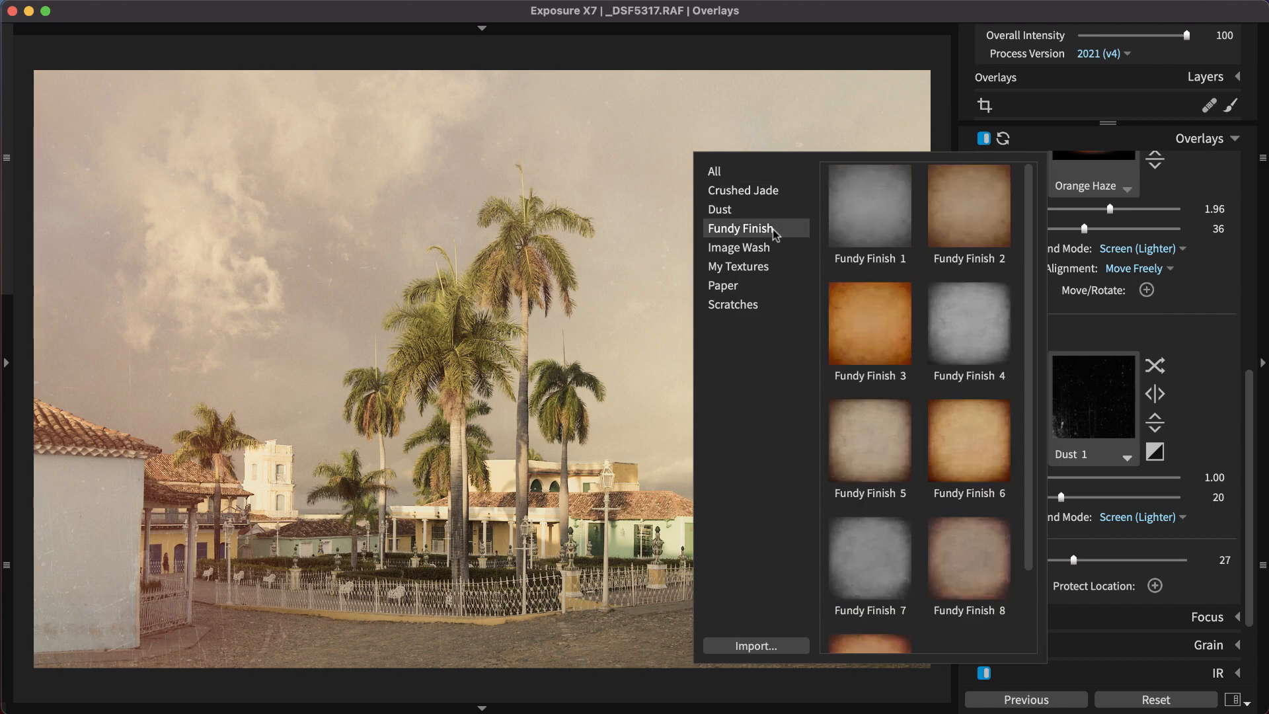
click(767, 250)
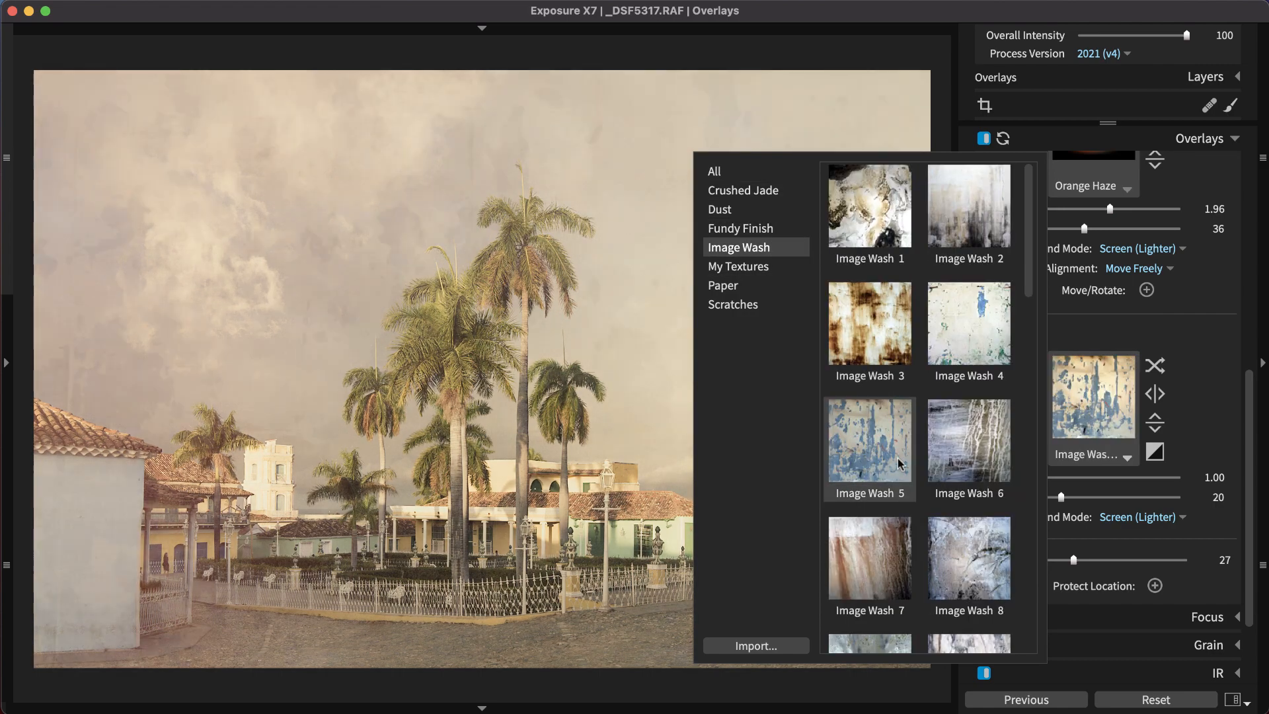
scroll(902, 464, down, 3)
scroll(901, 464, down, 1)
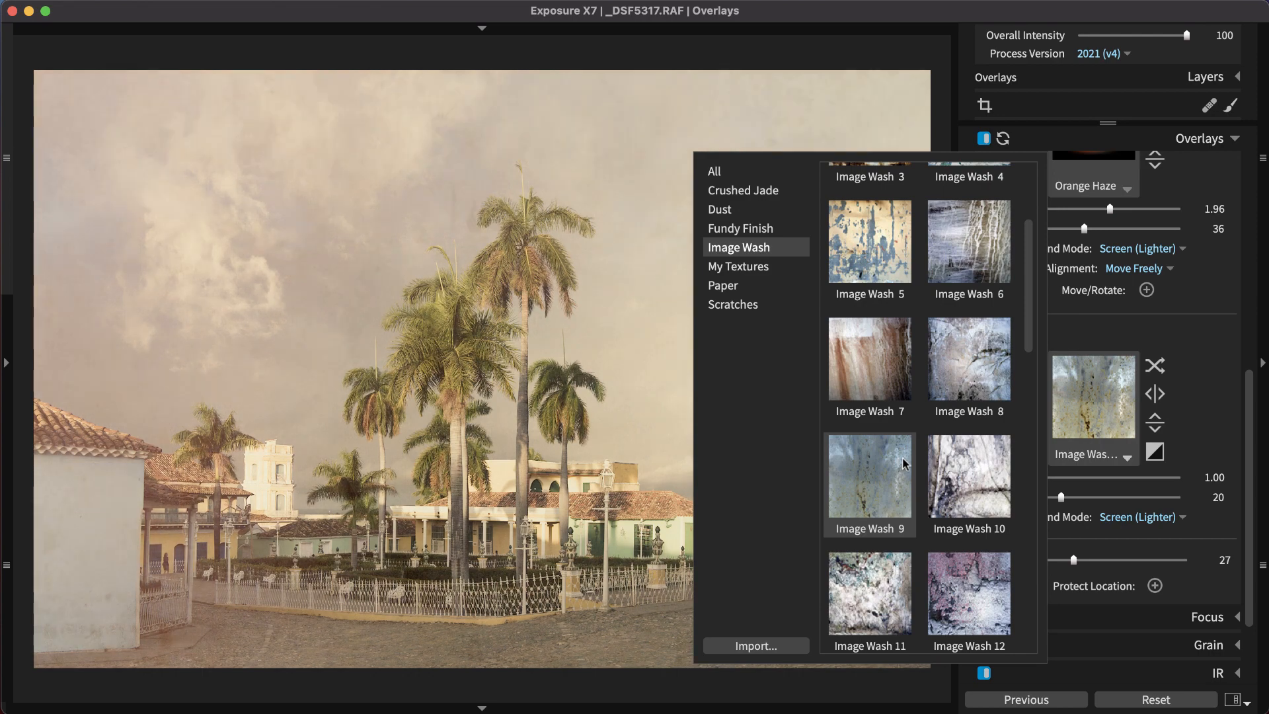
click(948, 476)
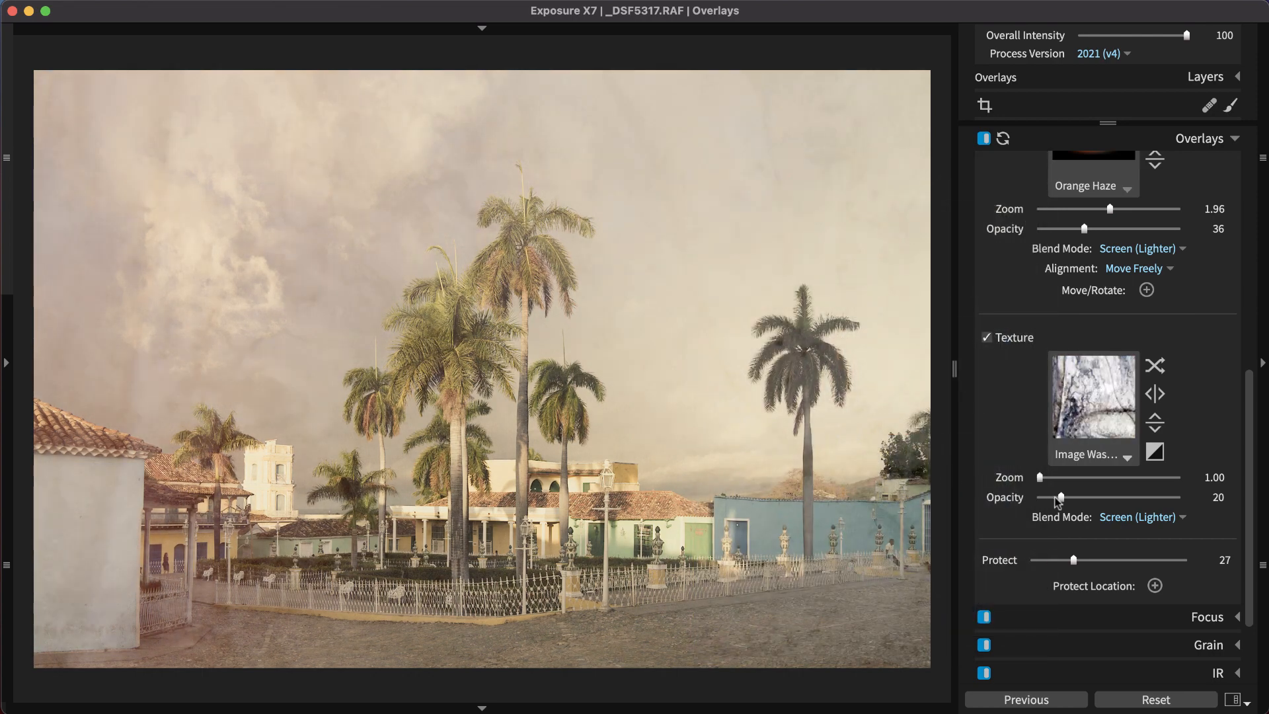
Set the texture's opacity to 53, try the Opacity blend mode, and return it to Screen (Lighter)
drag(1061, 497, 1111, 502)
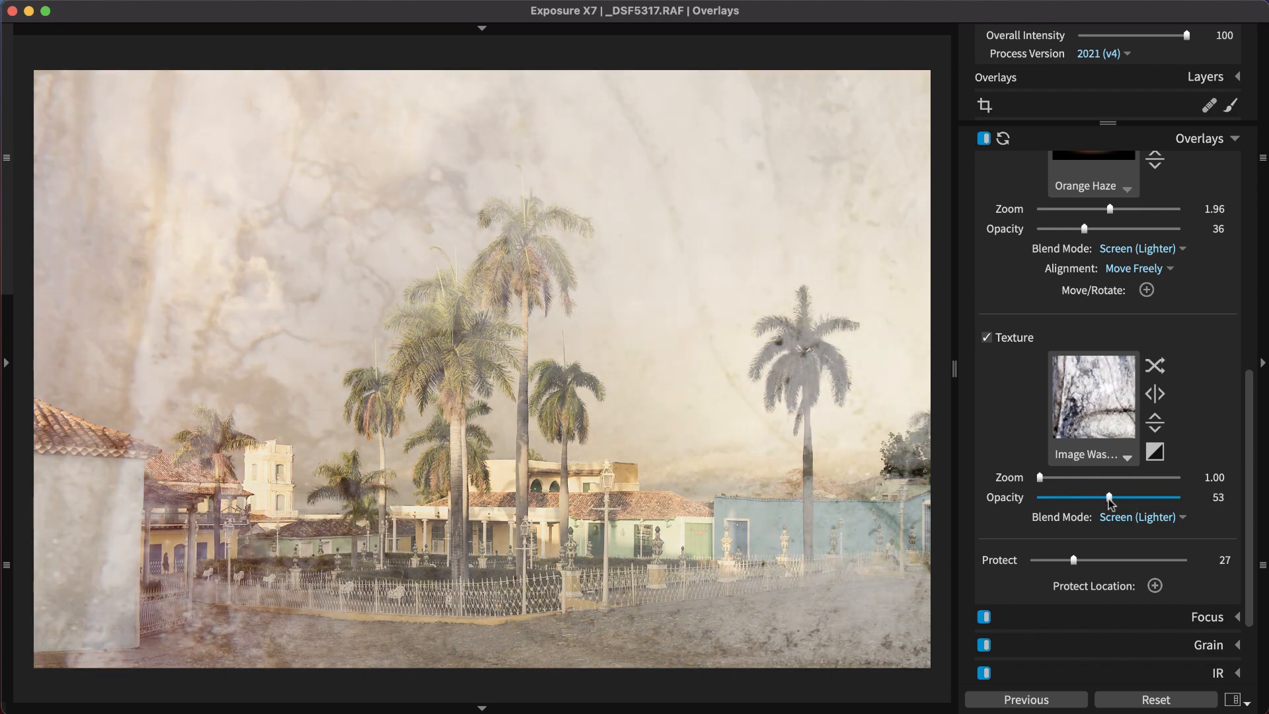
click(1124, 518)
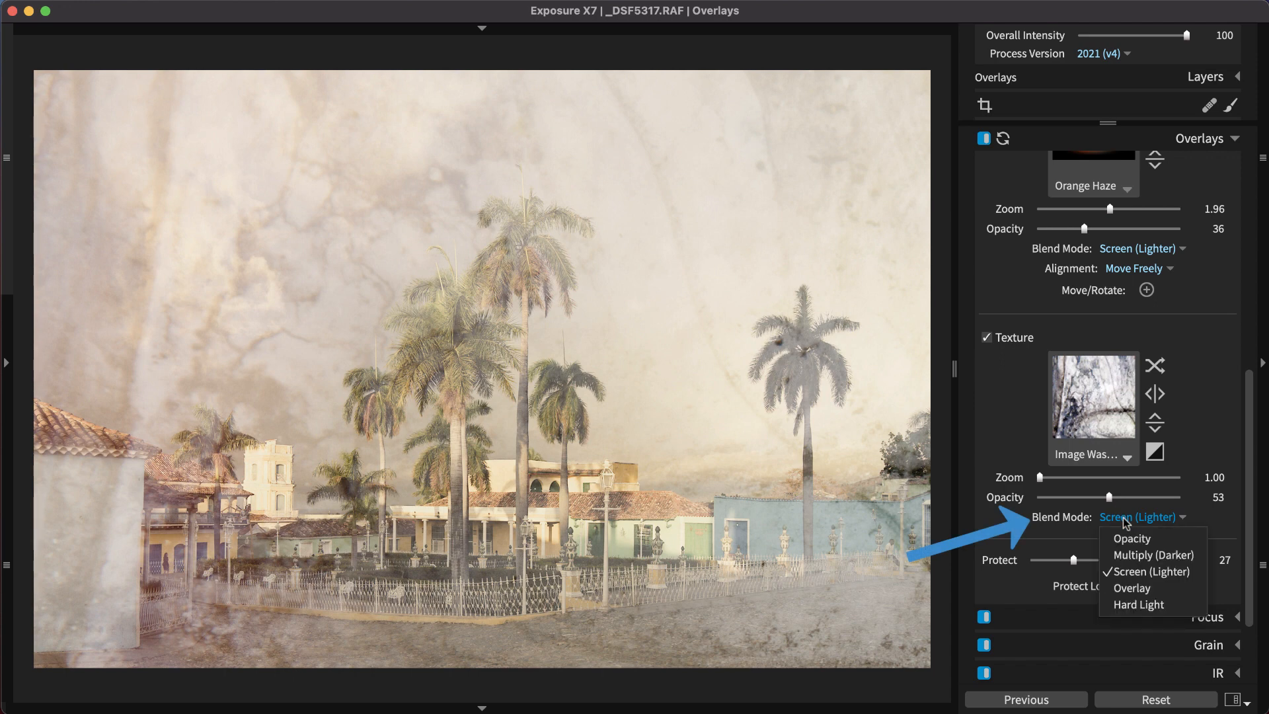
click(1132, 539)
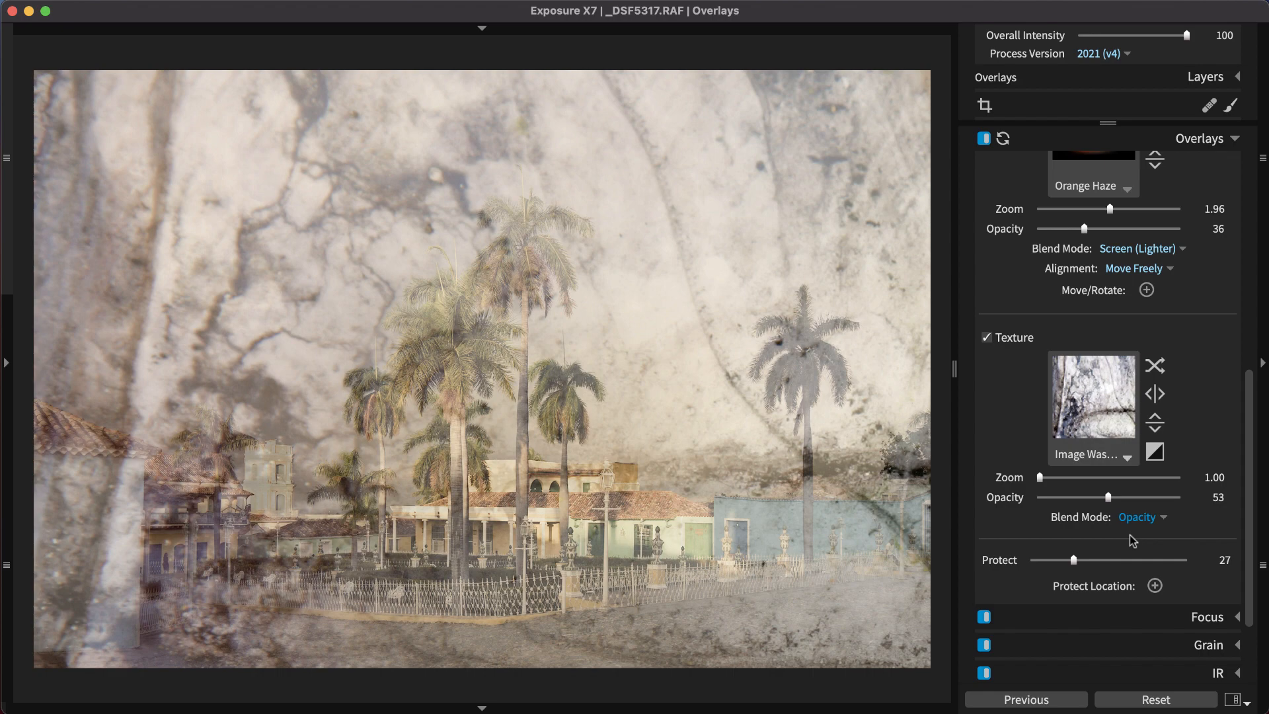
click(1138, 520)
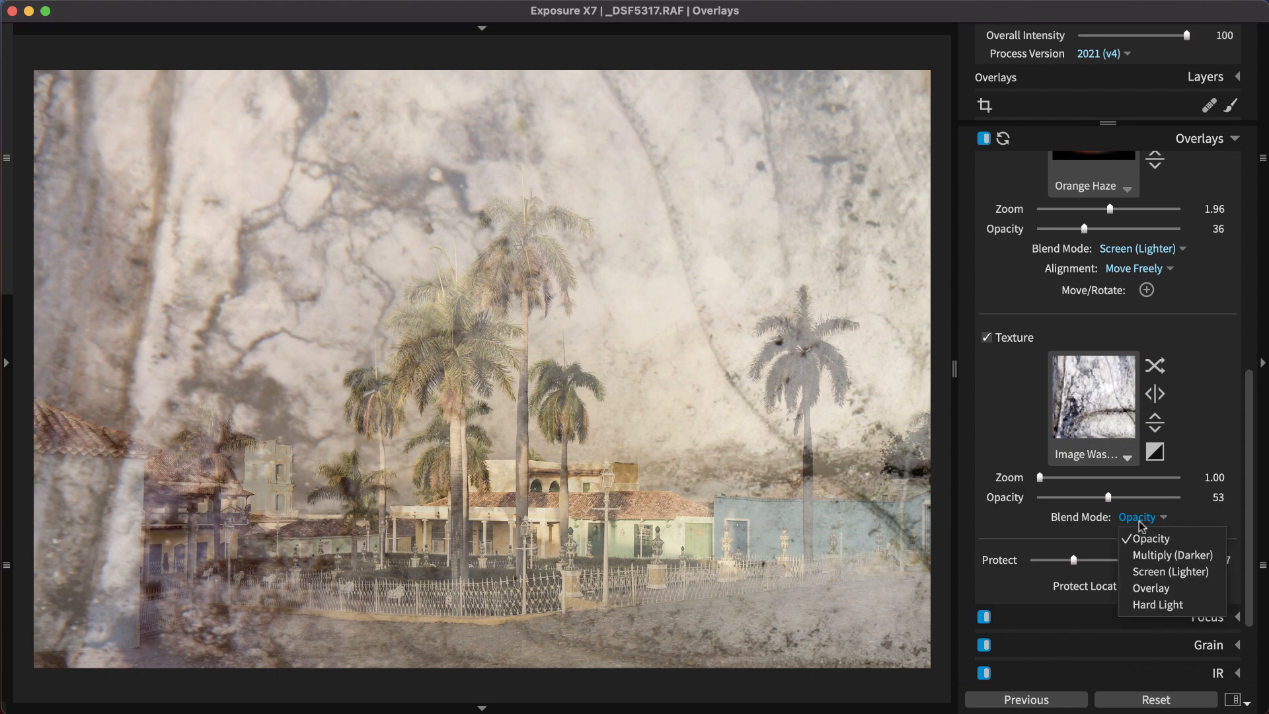
click(1140, 571)
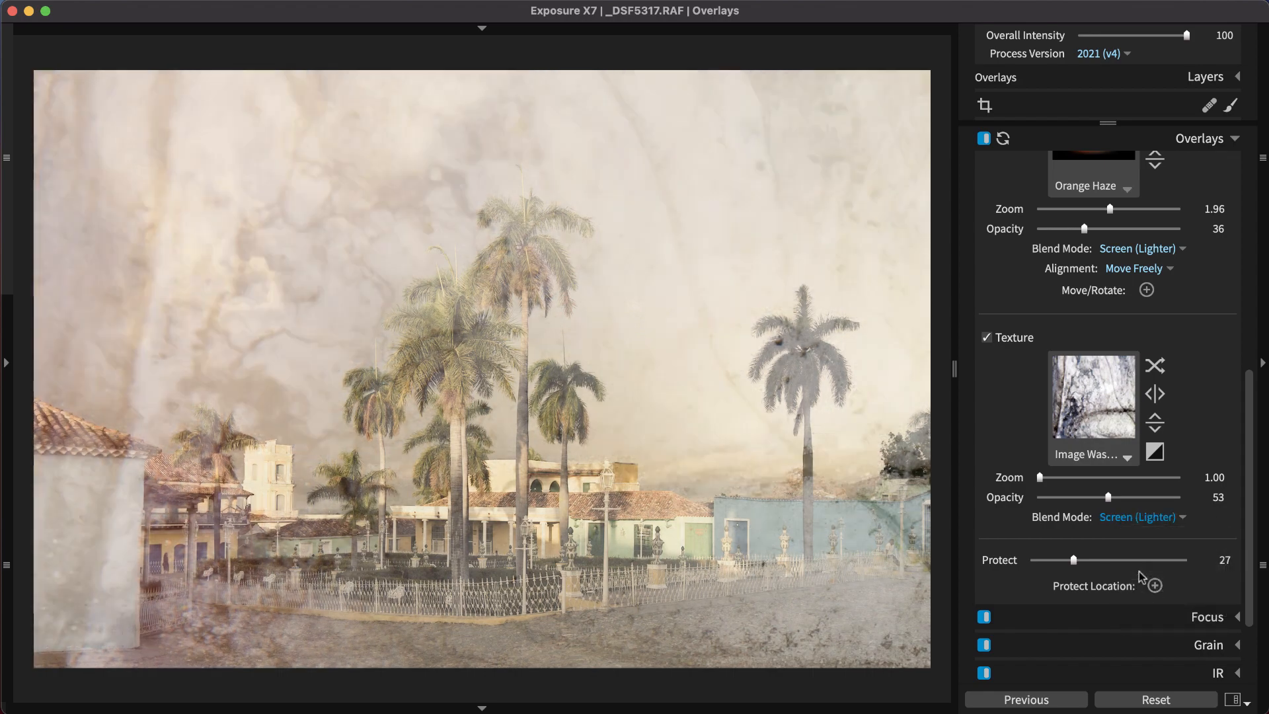
Try the texture at opacity 31, compare the Overlay blend mode at opacity 21, and switch to Multiply (Darker)
click(1078, 498)
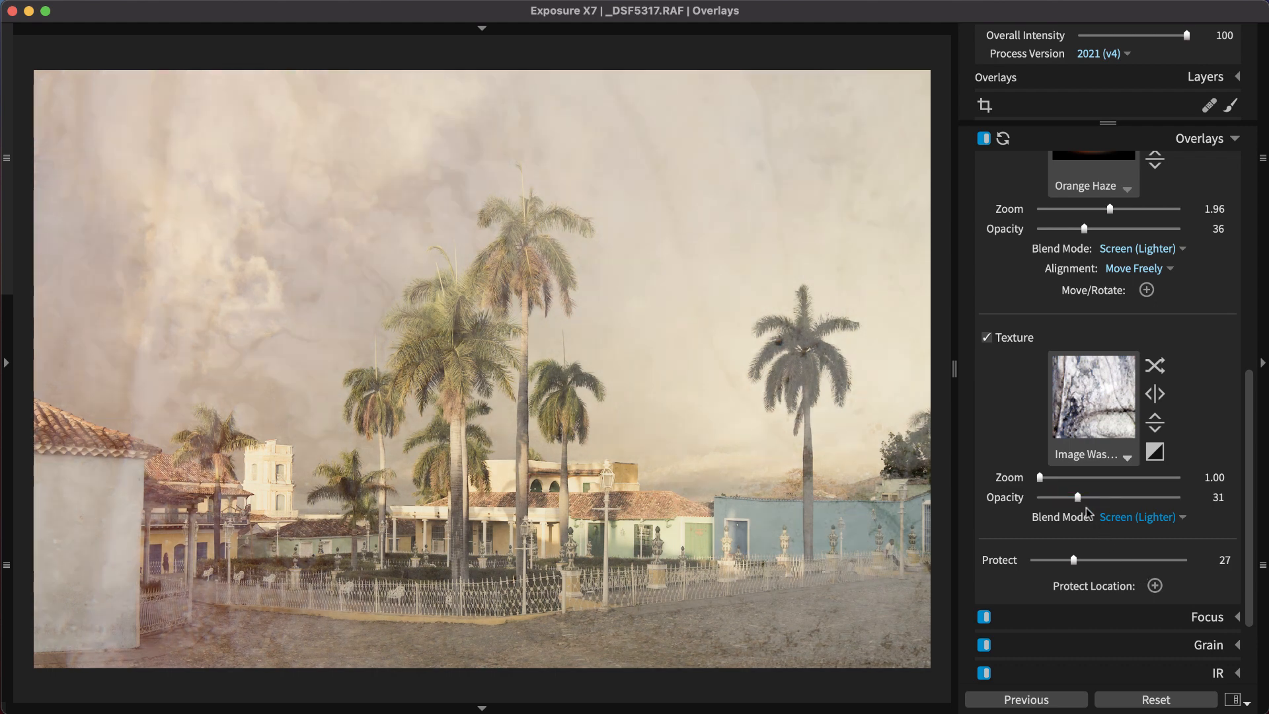
click(1116, 518)
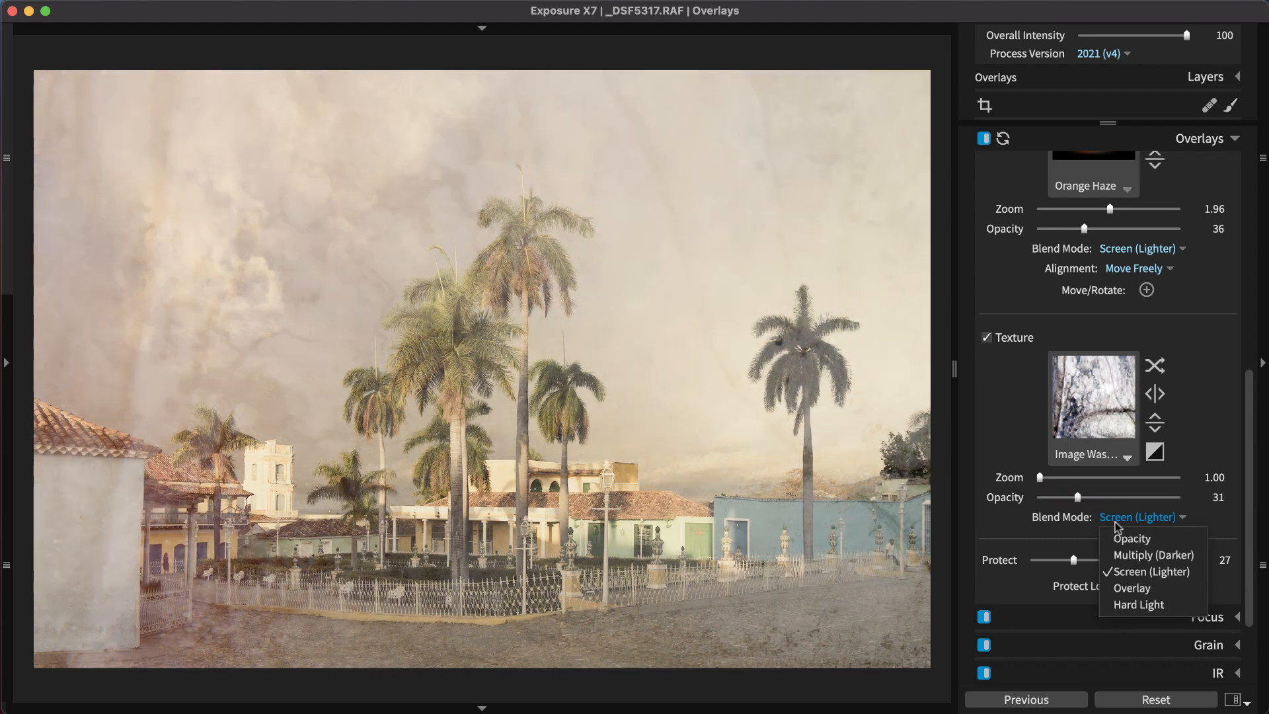
click(1143, 589)
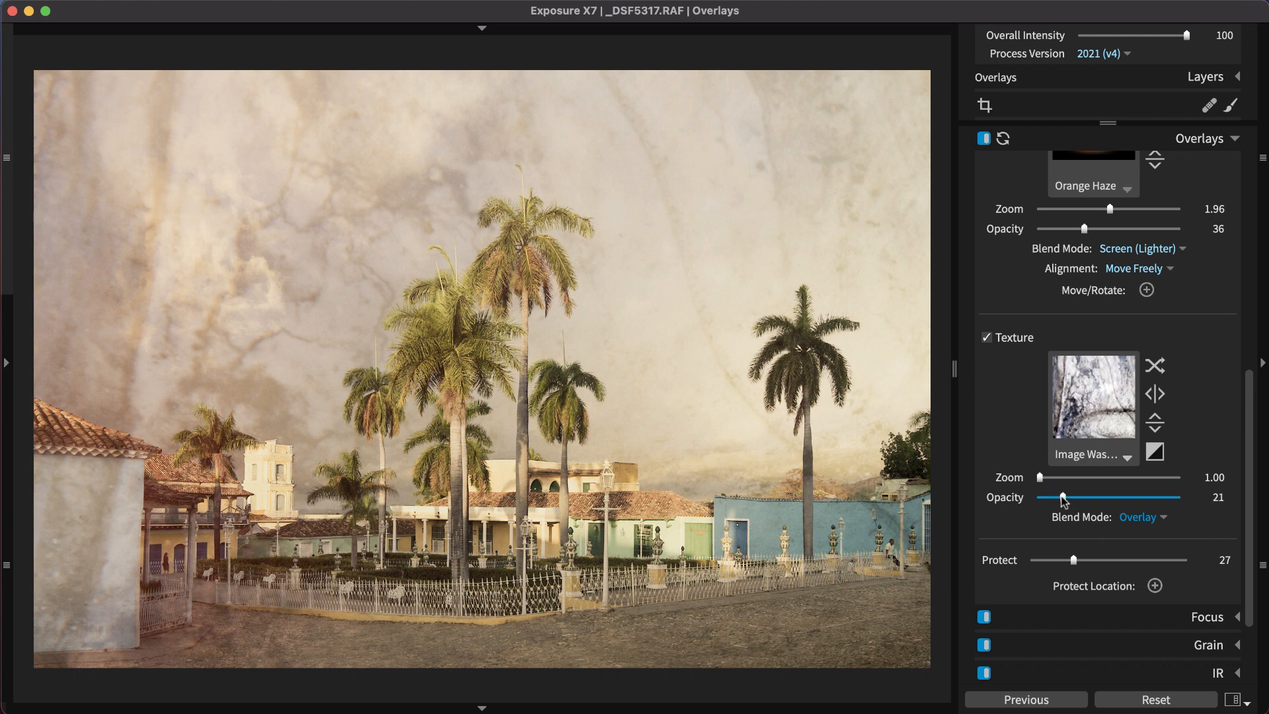
click(1131, 519)
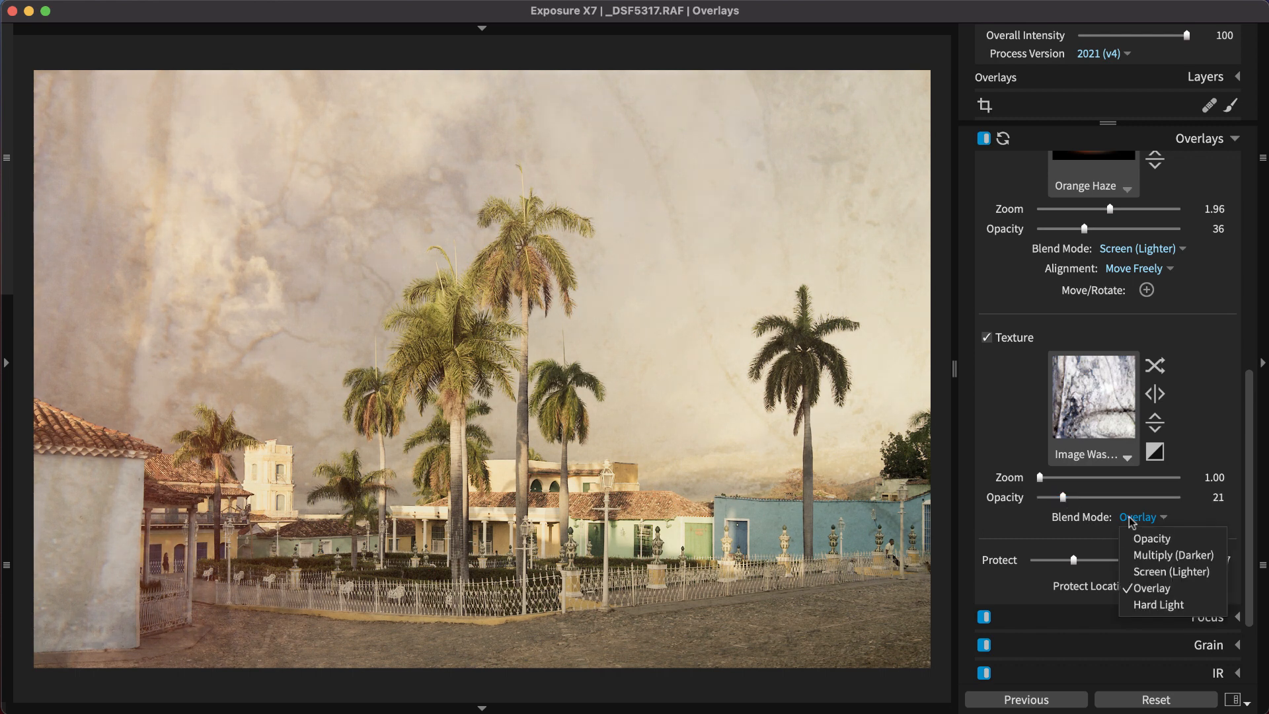
click(1154, 555)
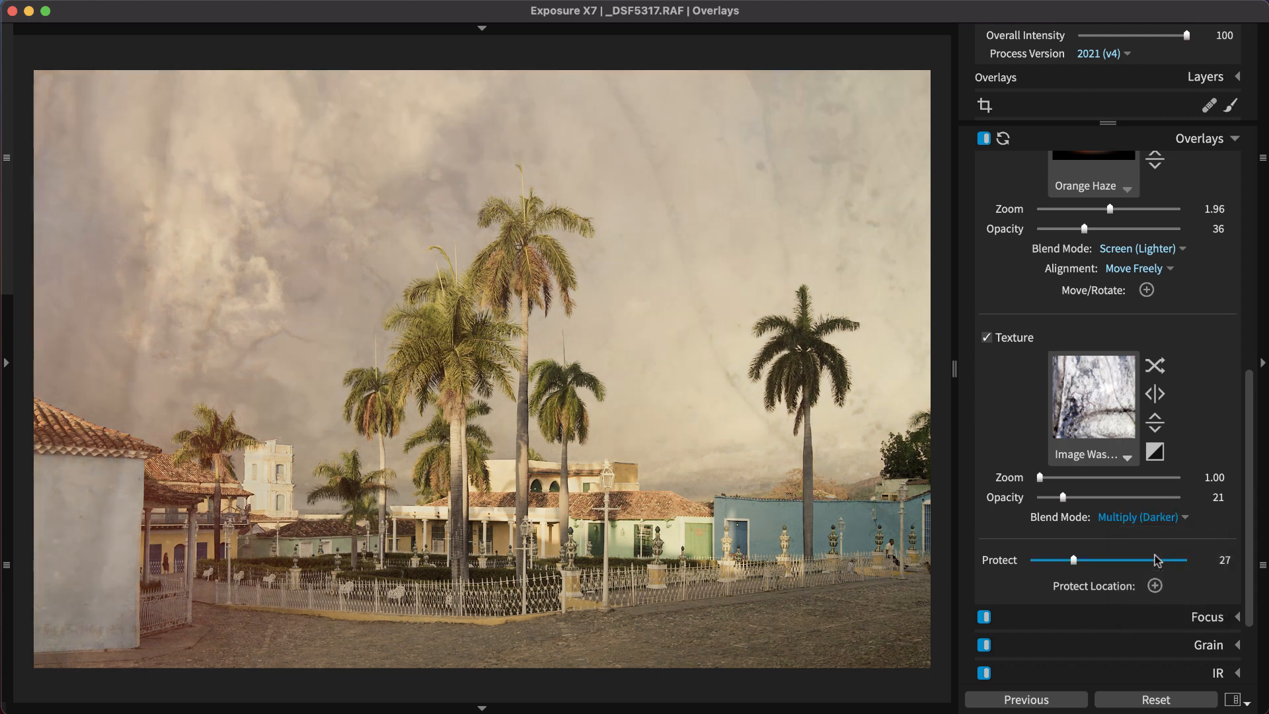
Set the texture's blend mode to Hard Light and opacity to 9, and switch the texture off and on to compare
click(1160, 523)
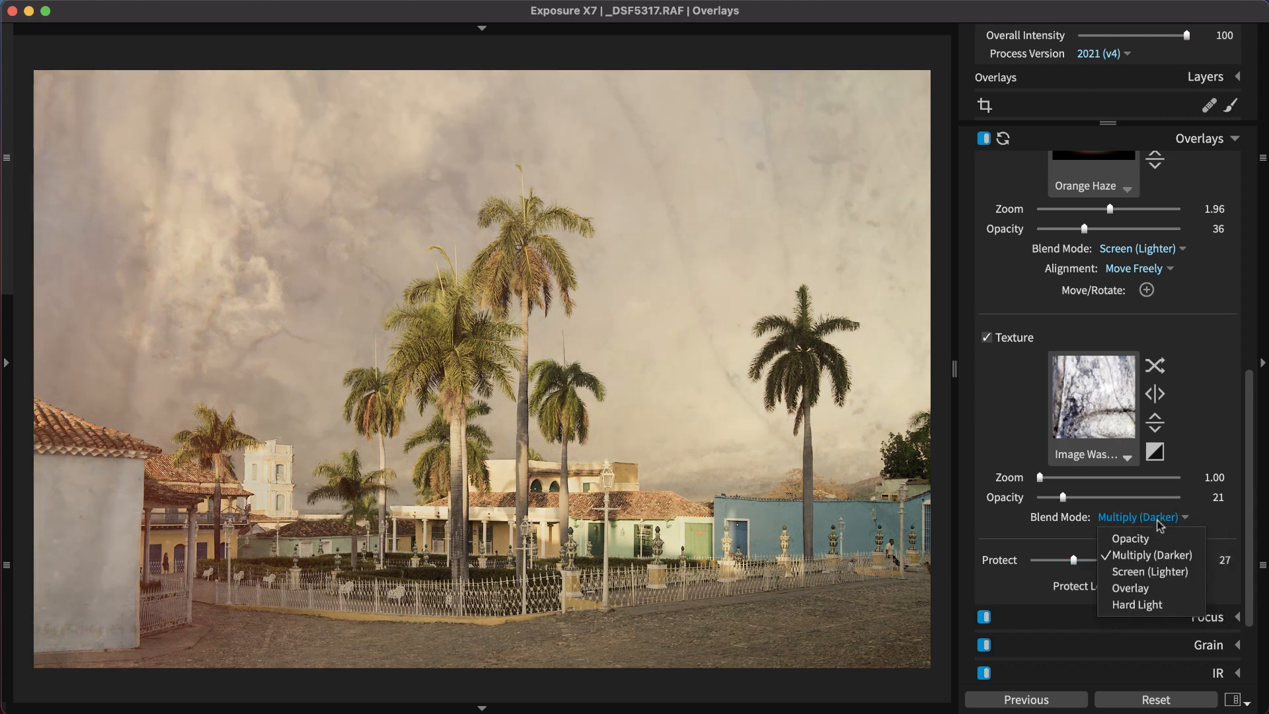
click(1153, 603)
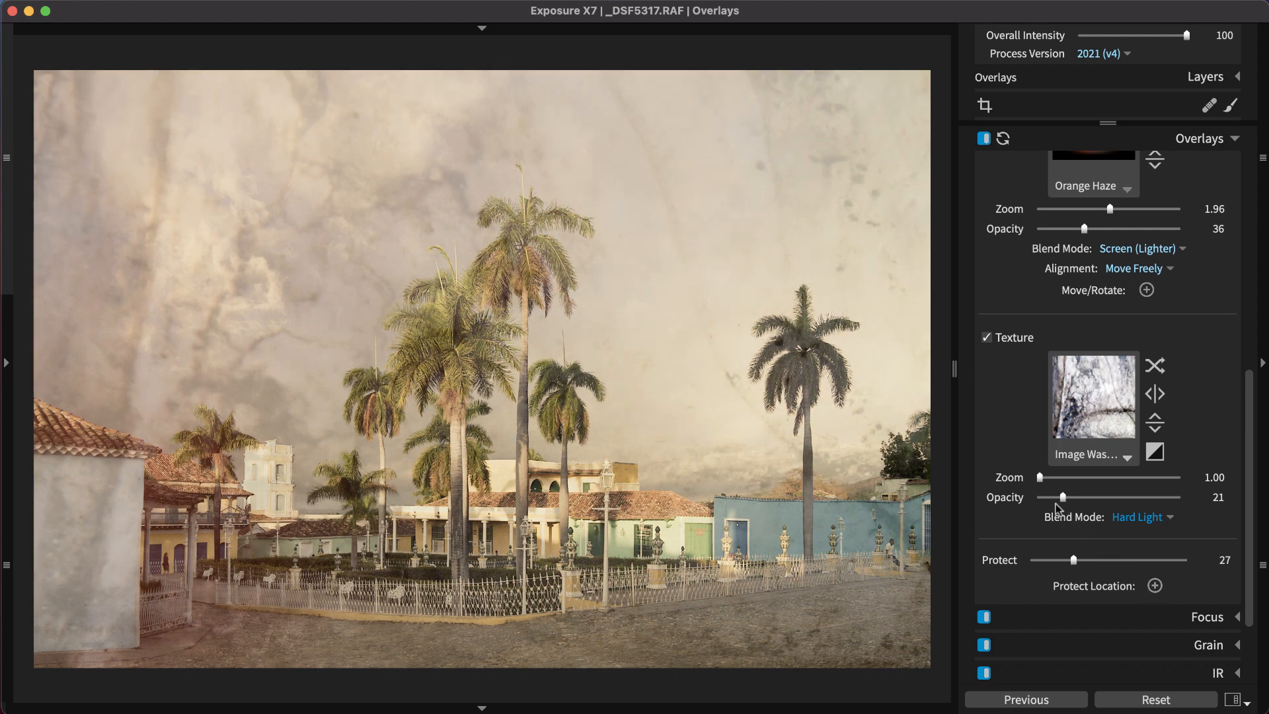
drag(1055, 502, 1044, 500)
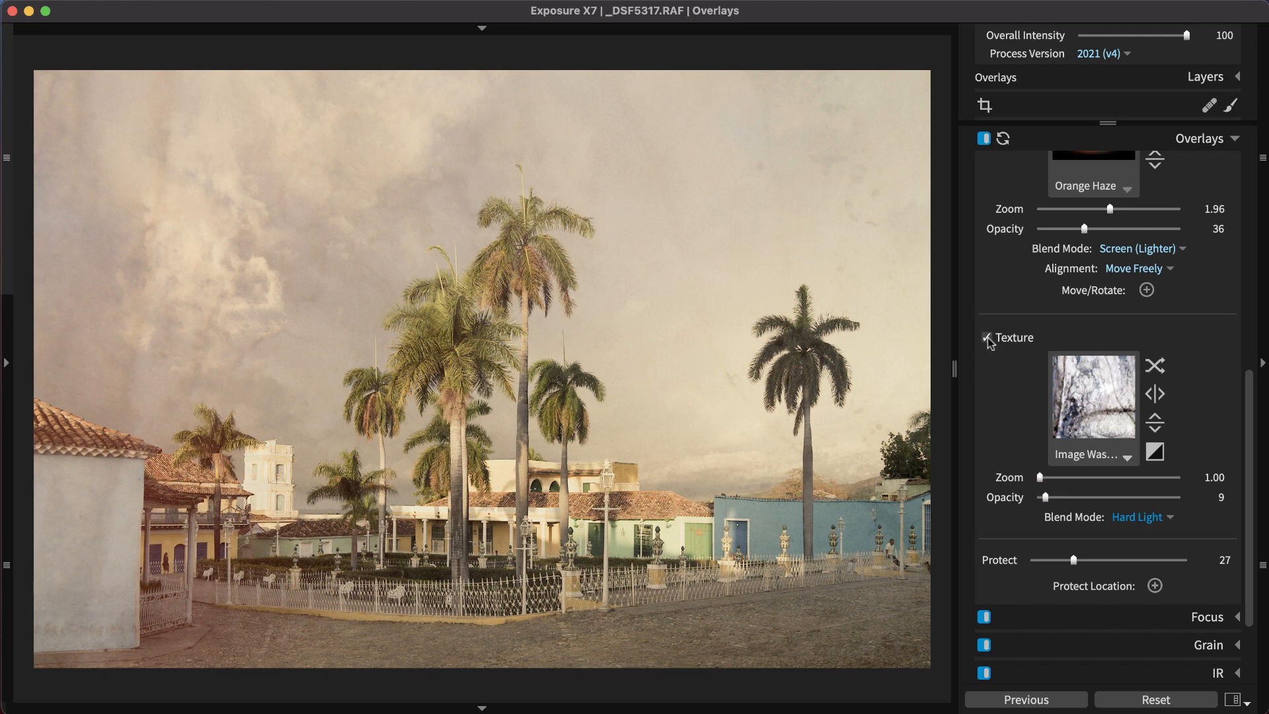
click(988, 337)
click(988, 337)
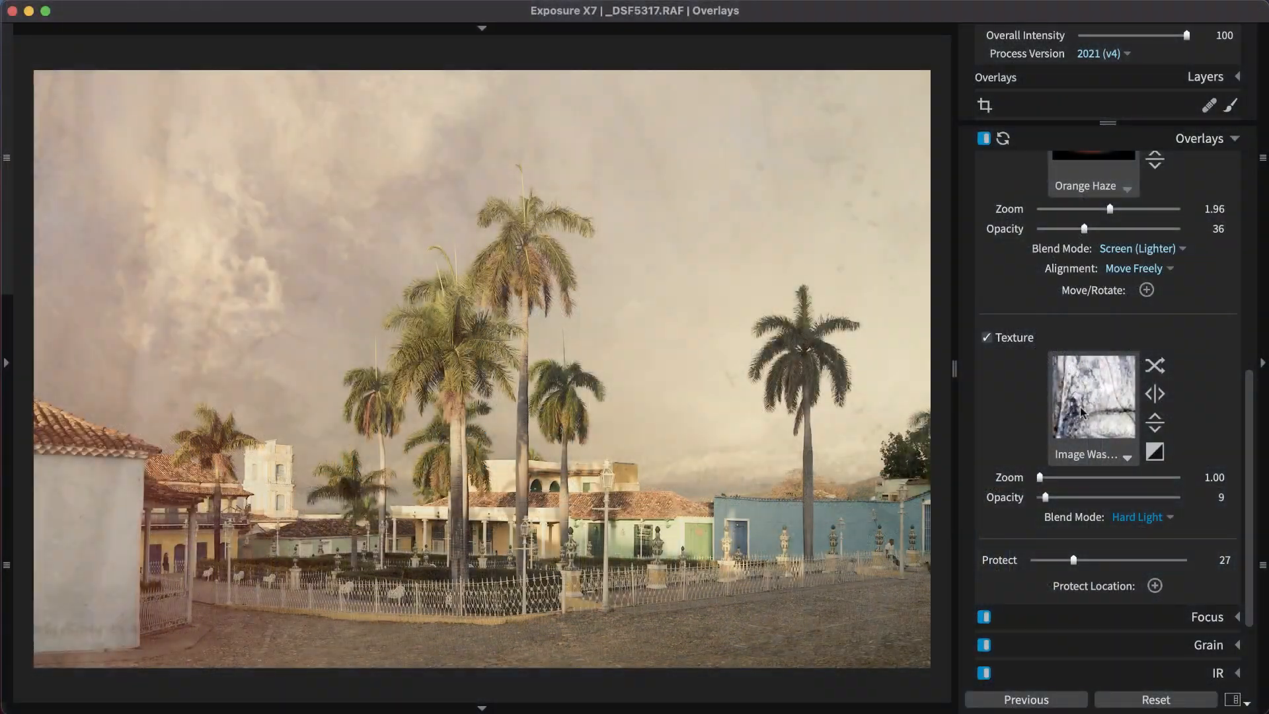
Start importing a custom texture and choose the crackle3 TIFF file from the X7 - Overlays folder inside Videos
click(1082, 411)
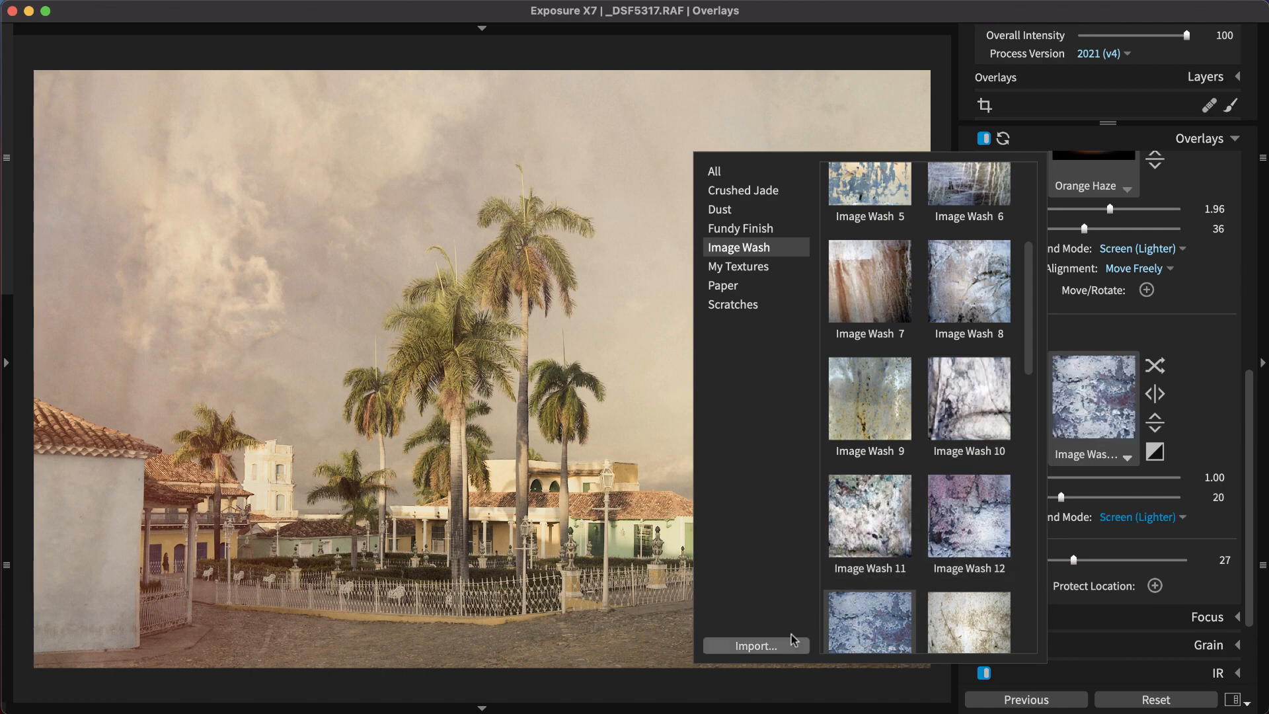
click(756, 646)
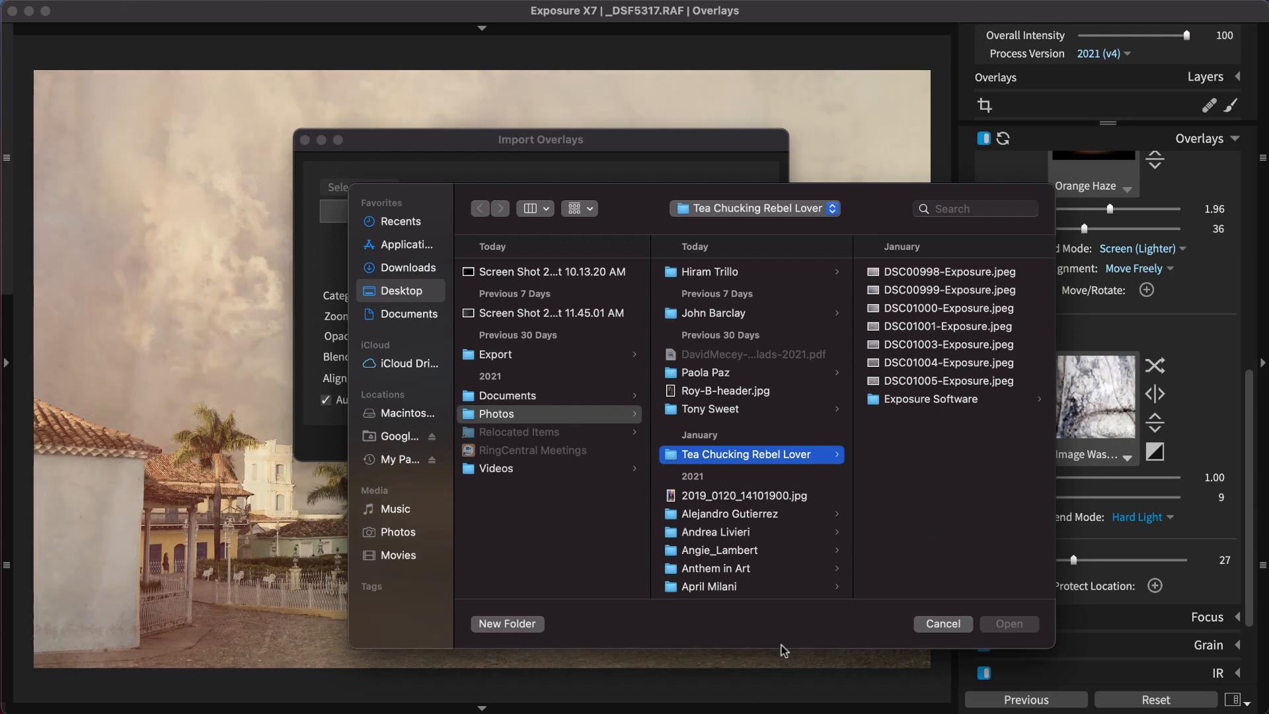
click(616, 470)
click(781, 371)
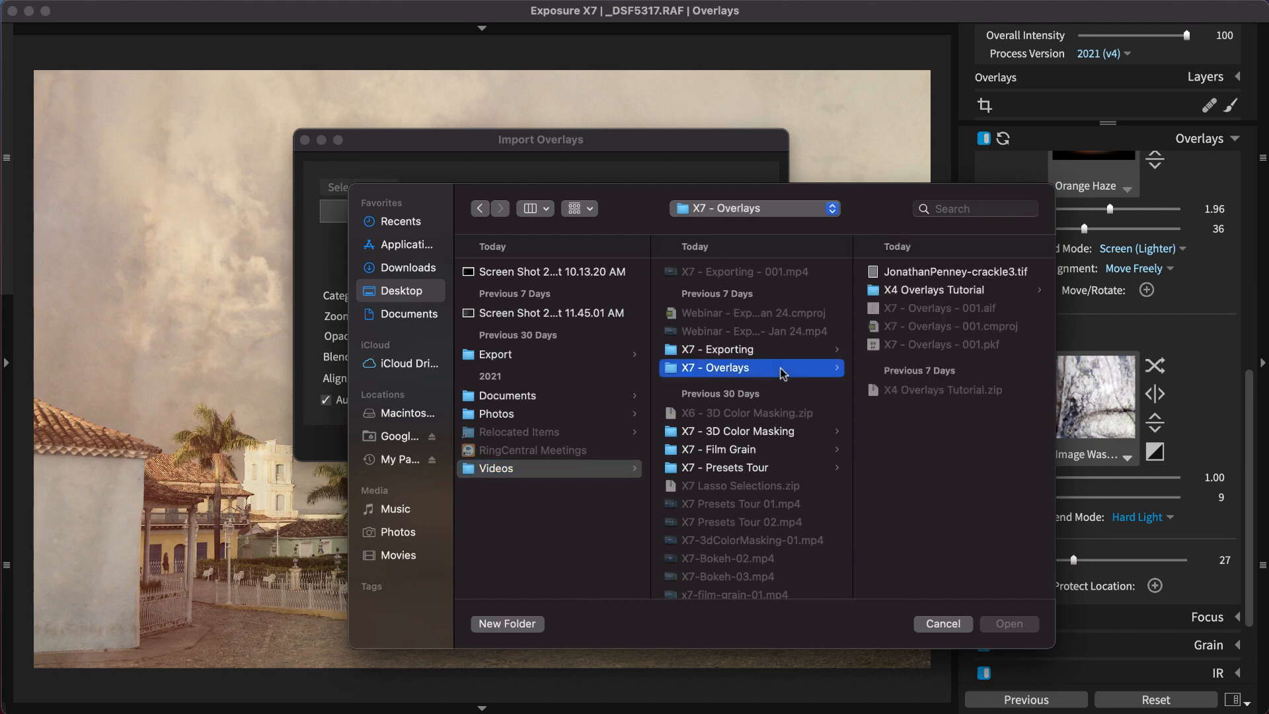
click(921, 273)
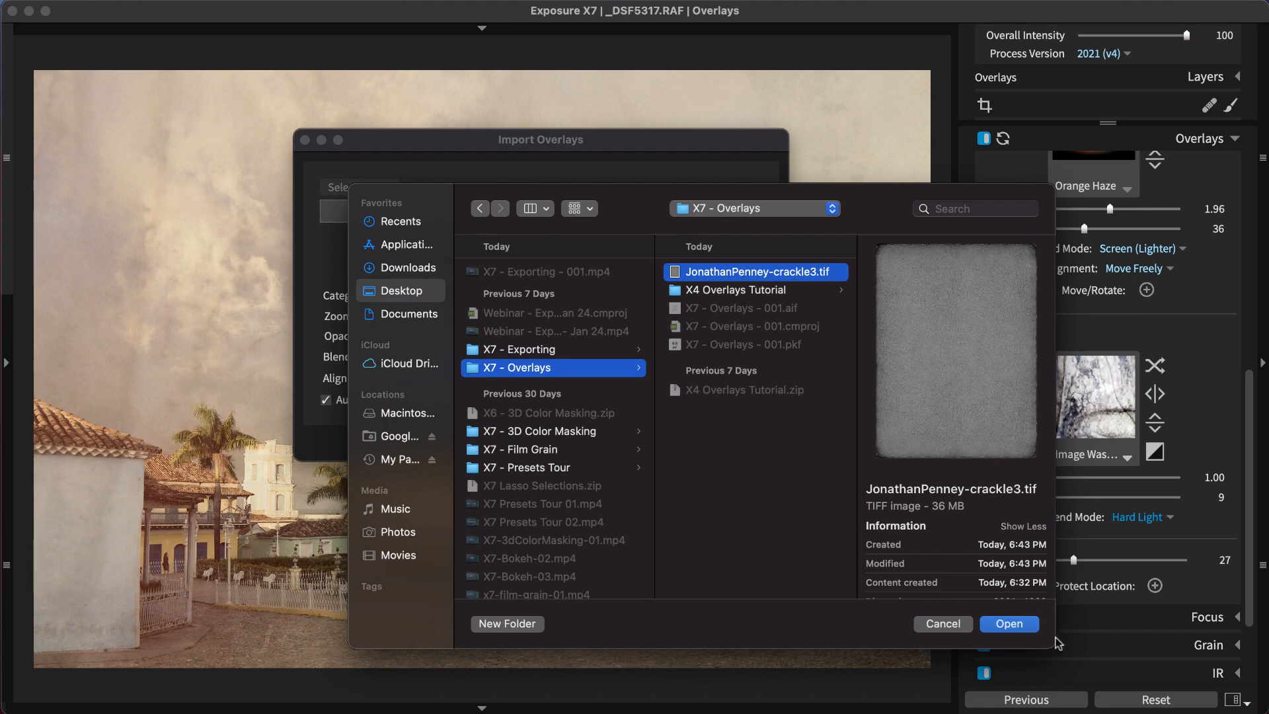
drag(1055, 640, 1155, 670)
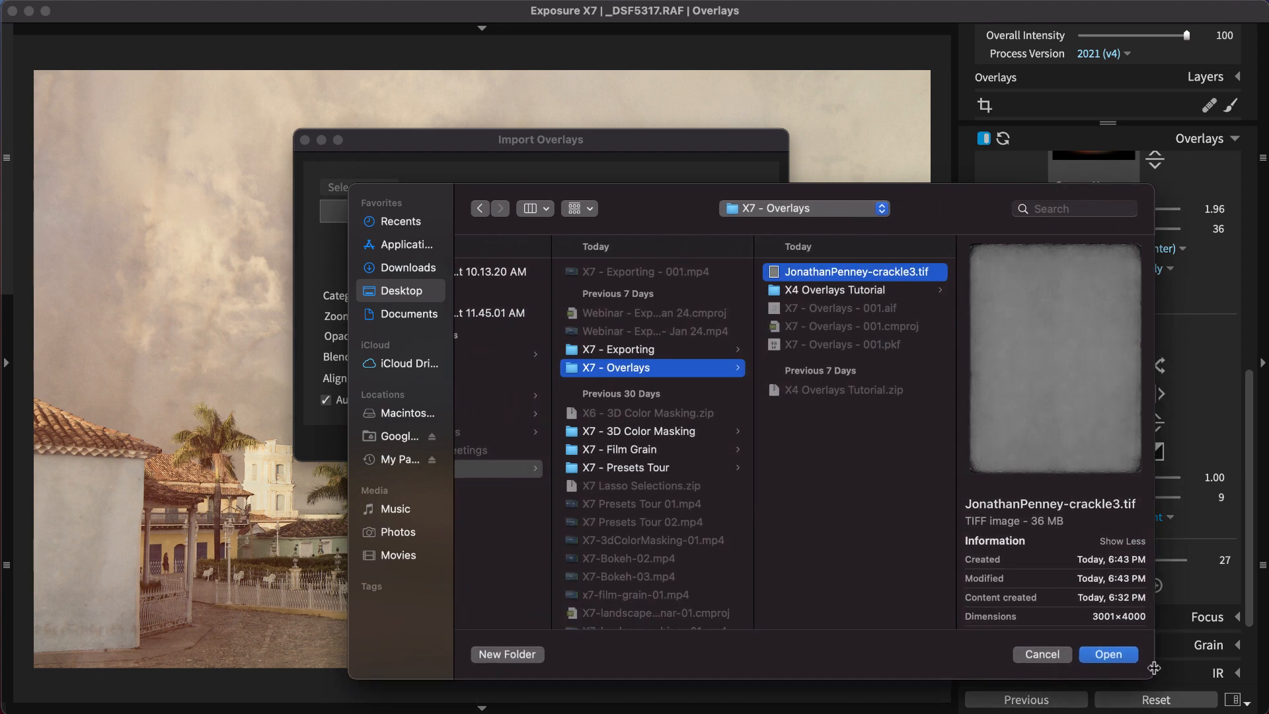
click(1123, 653)
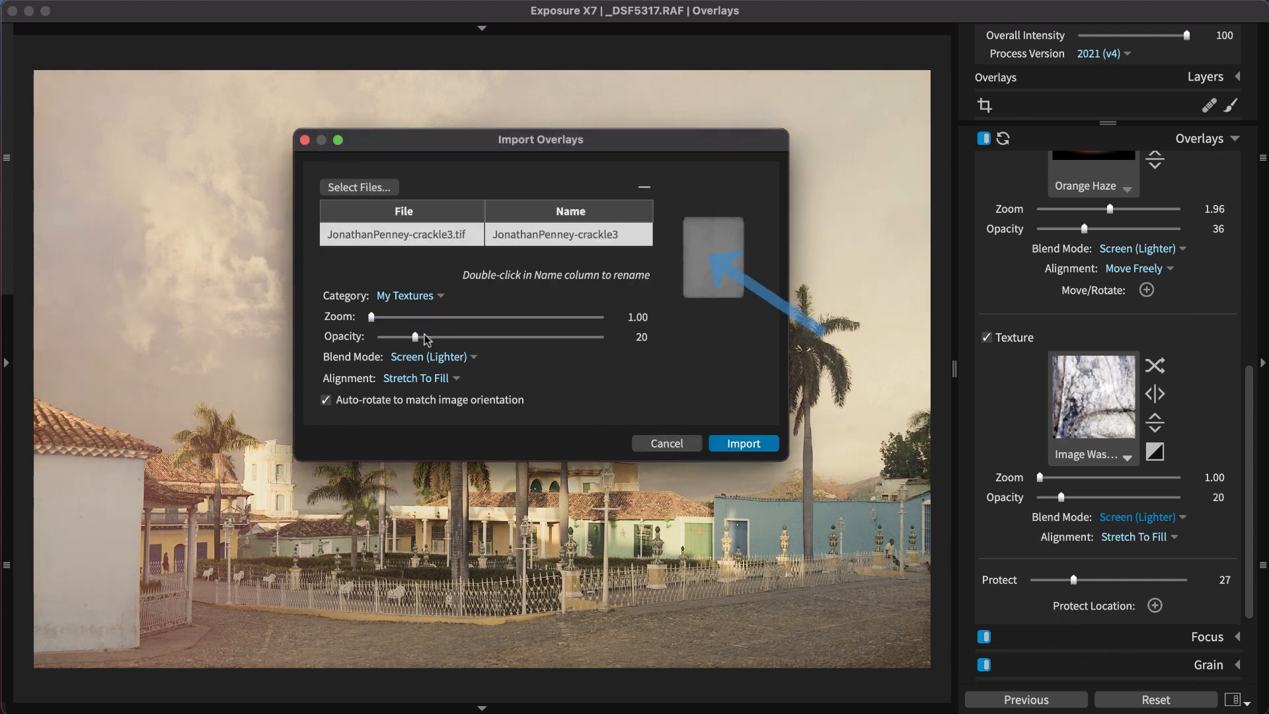
Give the custom texture opacity 50 and Hard Light blending, keep Stretch To Fill alignment, import it into My Textures, and inspect it on the sky
drag(416, 338, 463, 339)
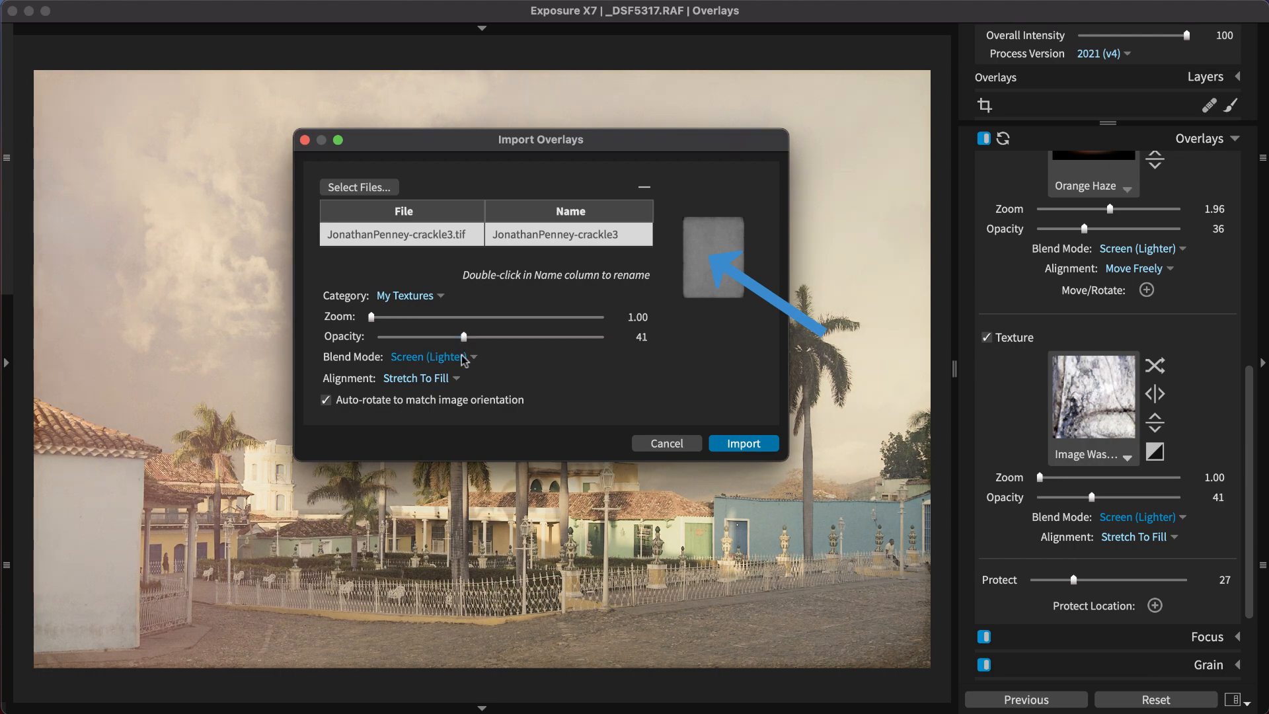
click(466, 357)
click(443, 443)
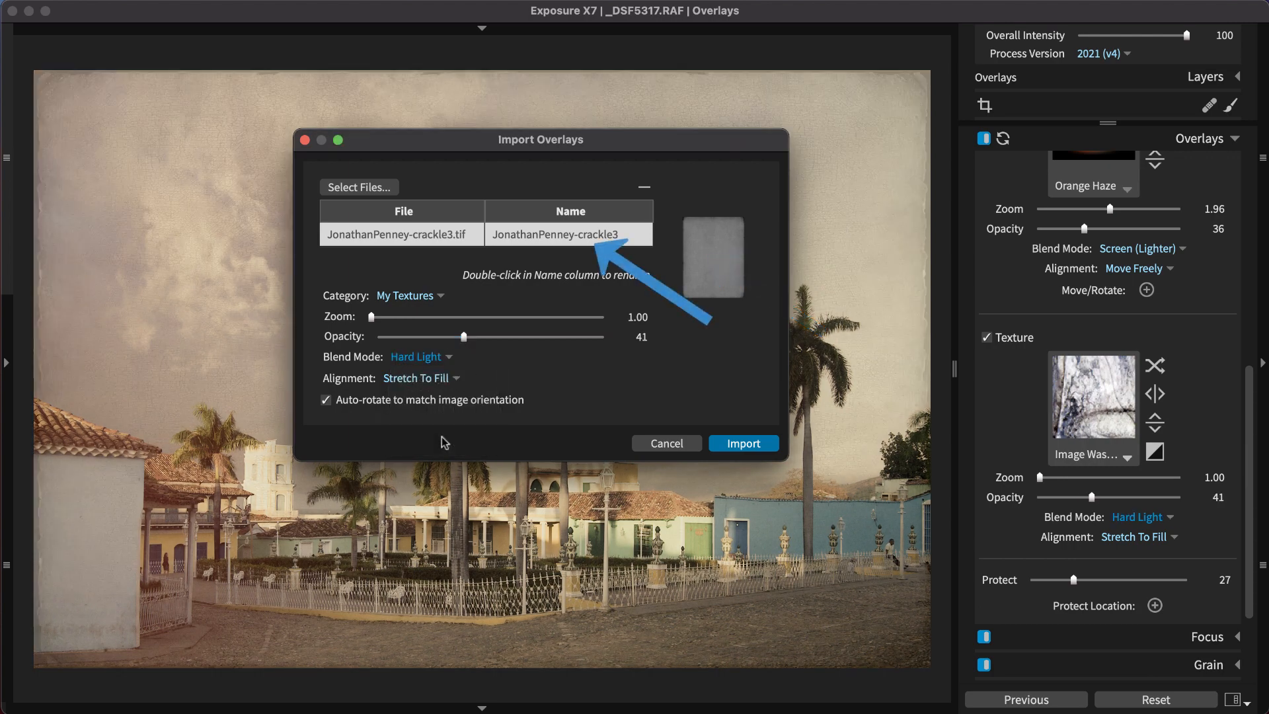
drag(463, 337, 485, 341)
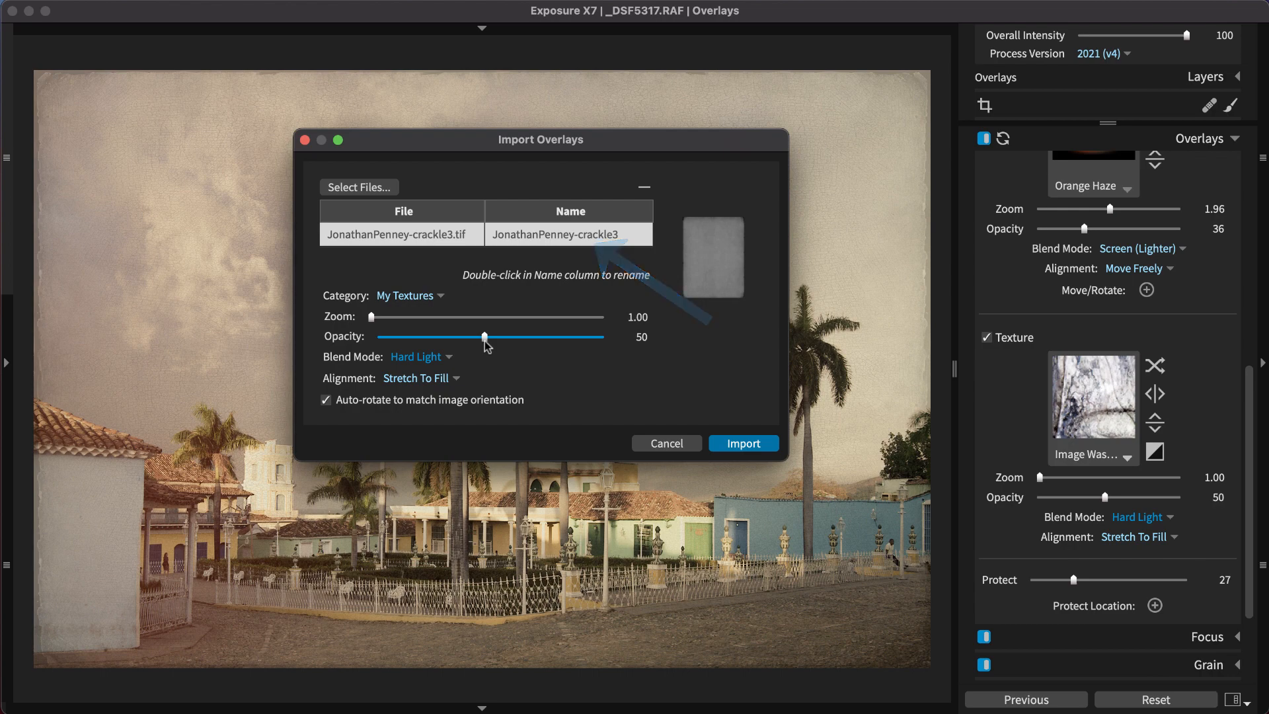
click(438, 380)
click(440, 384)
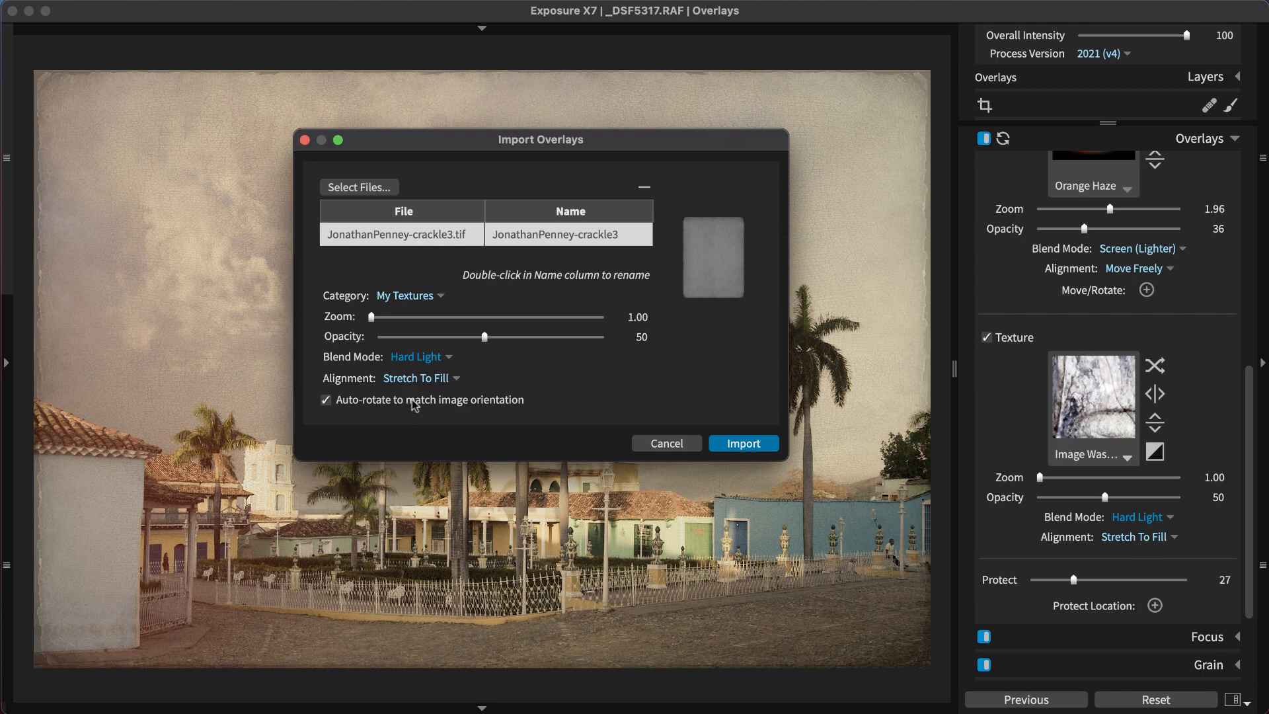
click(740, 448)
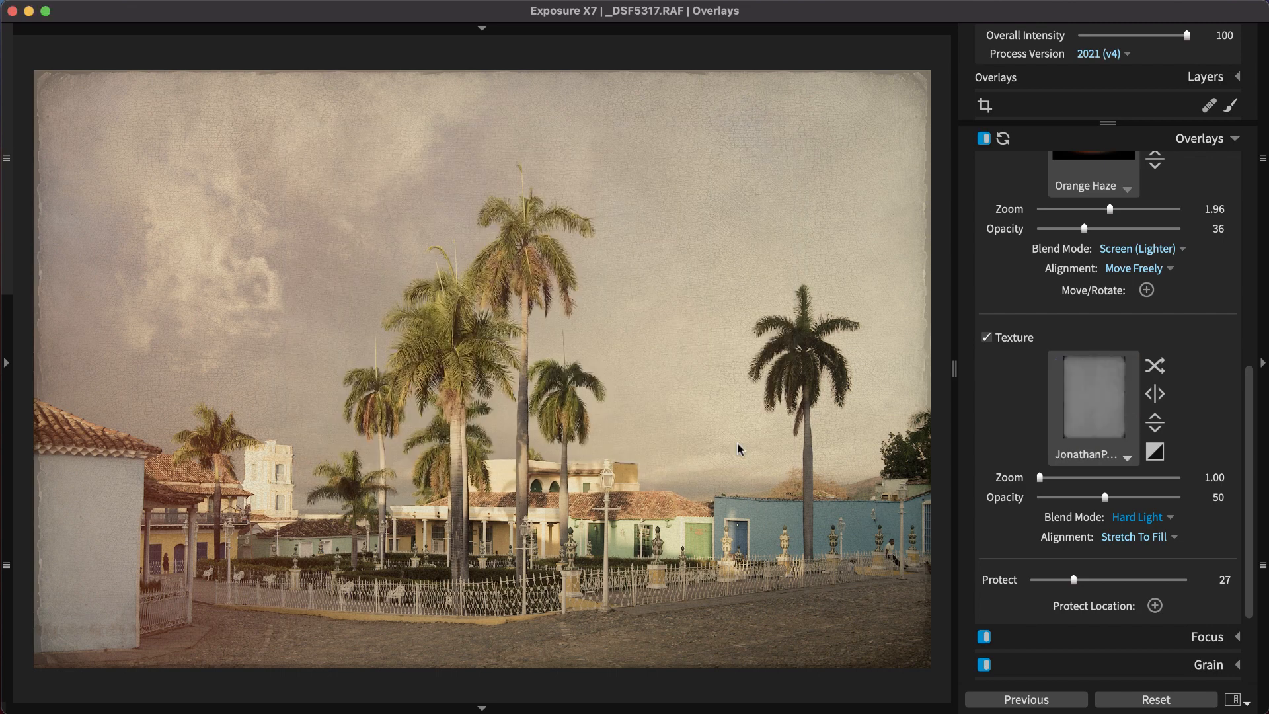
click(328, 283)
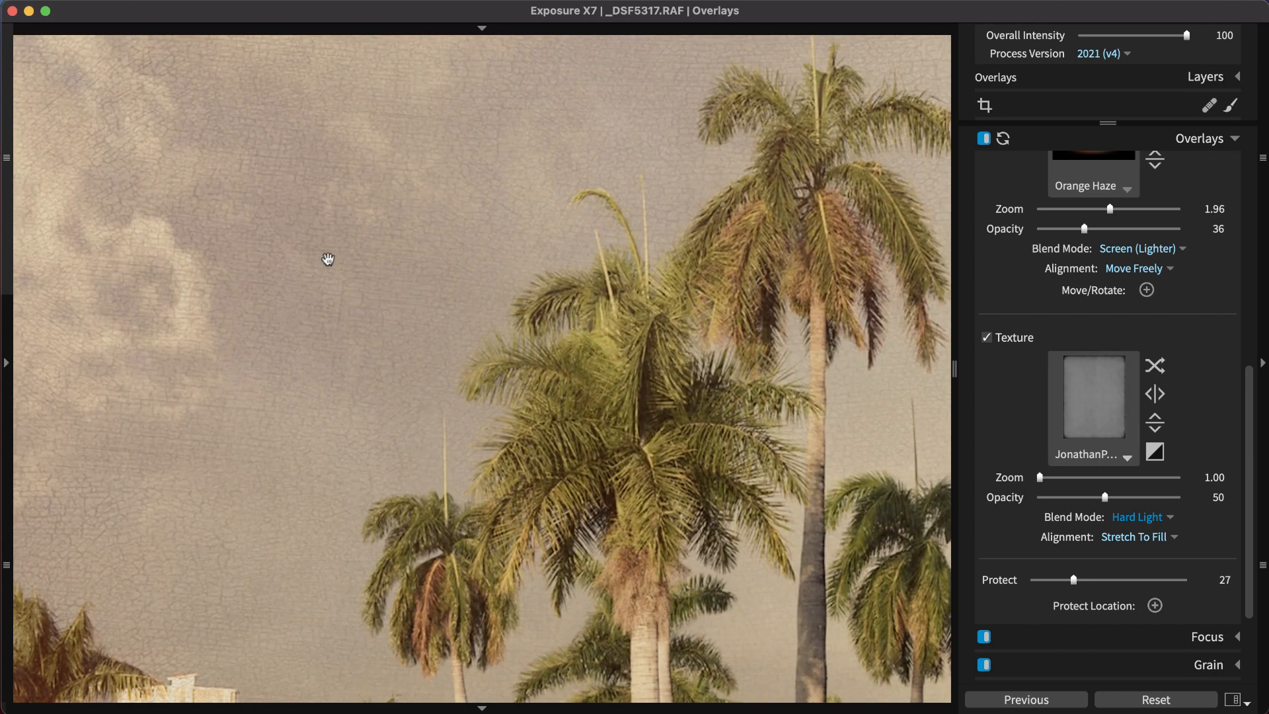
drag(328, 258, 620, 402)
click(621, 406)
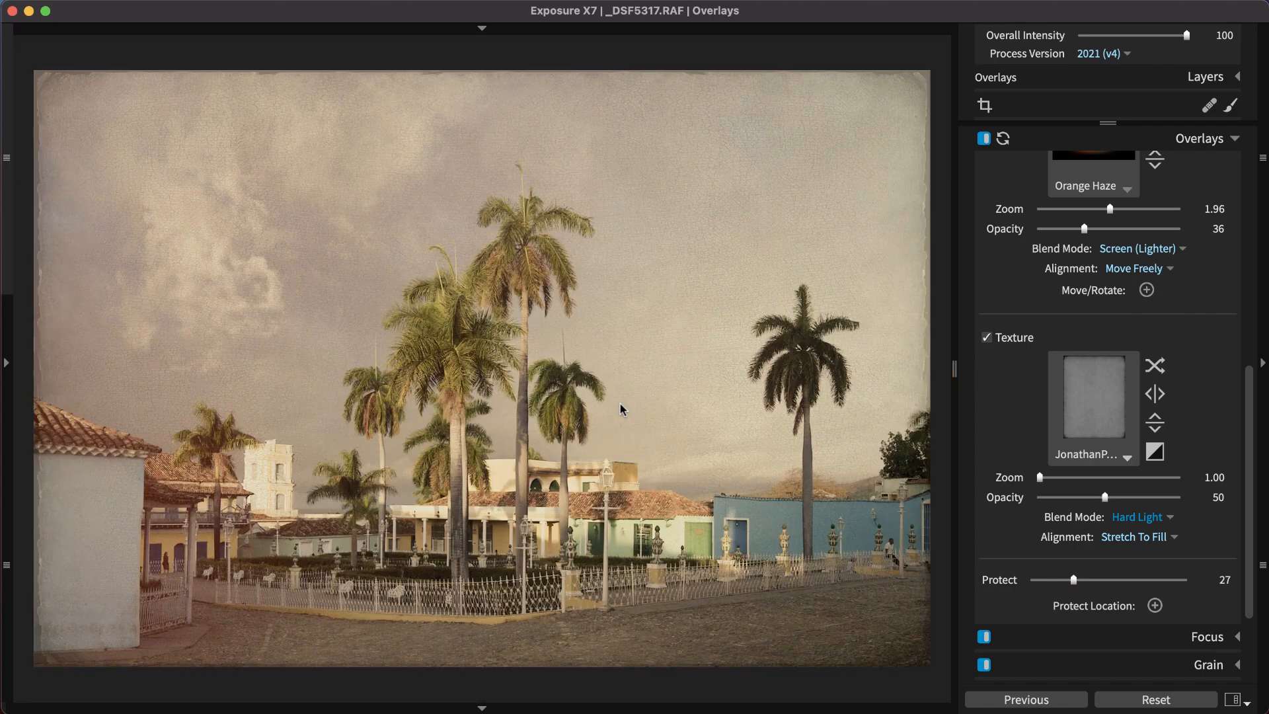